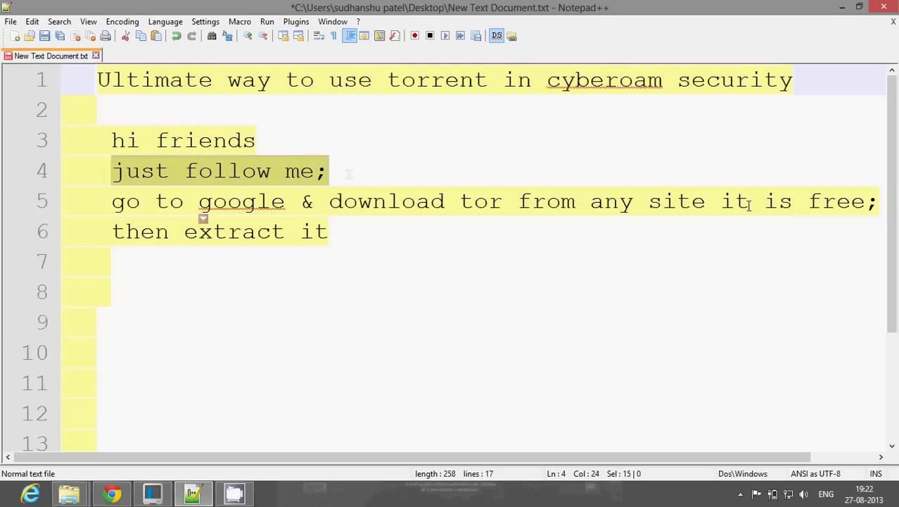
- Switch to Chrome and look through the search results for "tor download", then return to the end of the "then extract it" note line
click(112, 493)
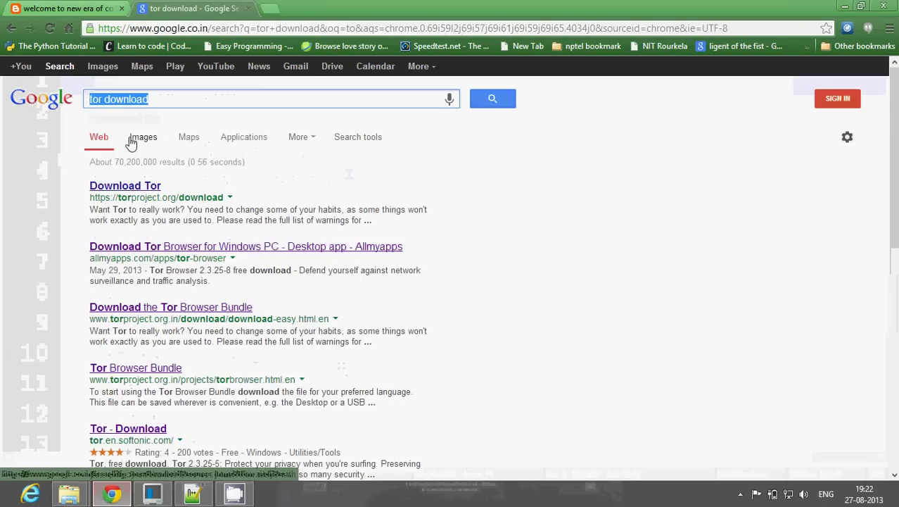
click(169, 98)
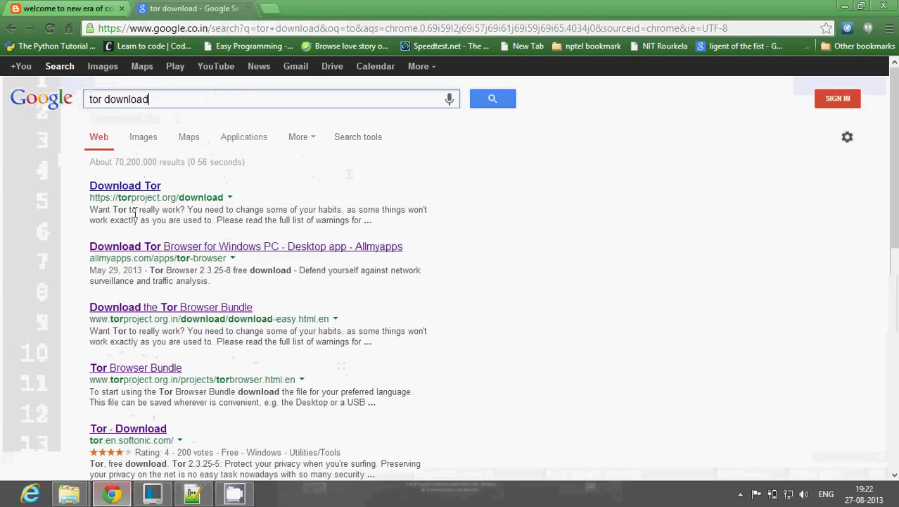
scroll(117, 209, down, 1)
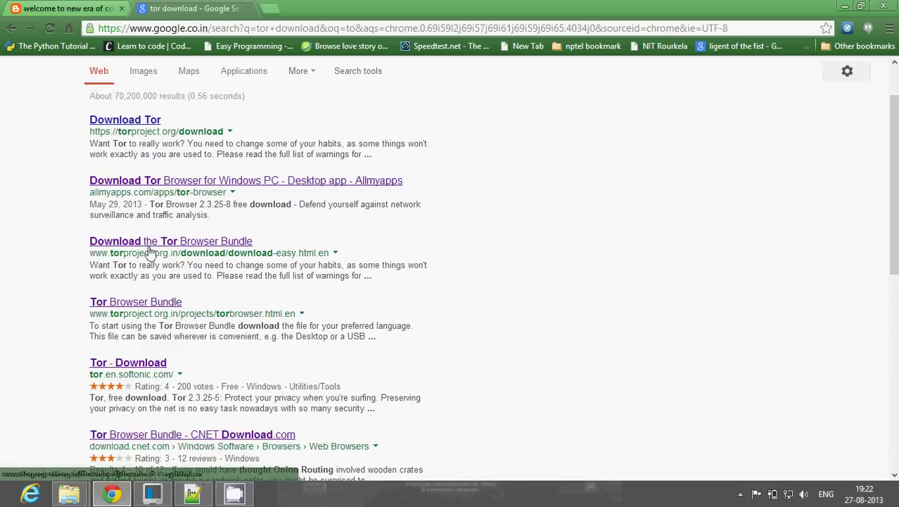
scroll(136, 289, down, 1)
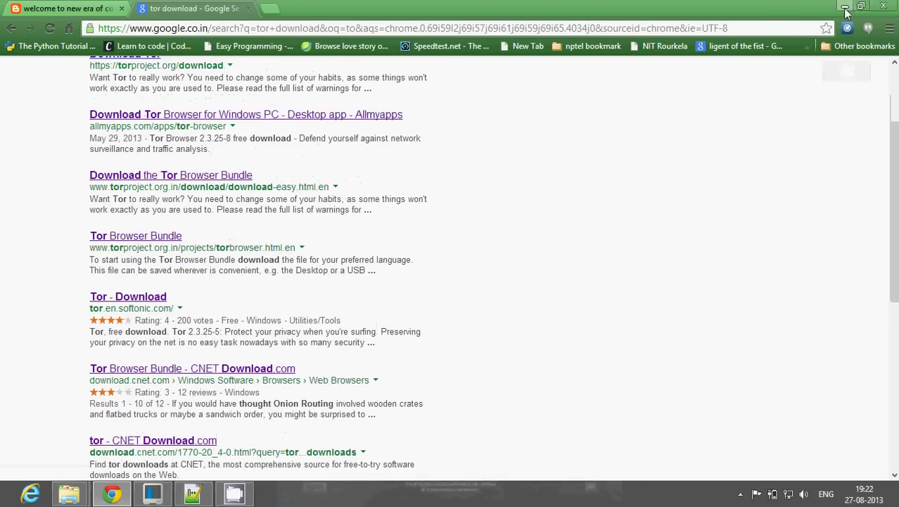
click(846, 10)
click(355, 231)
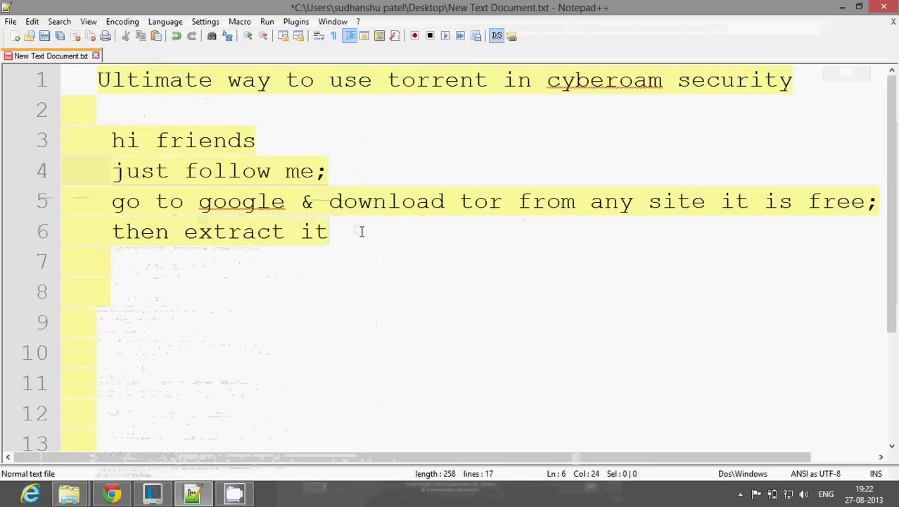
- Run the tor-browser-2.3.25-10_en-US archive from the "other" folder on drive D and extract it to the Desktop
click(842, 7)
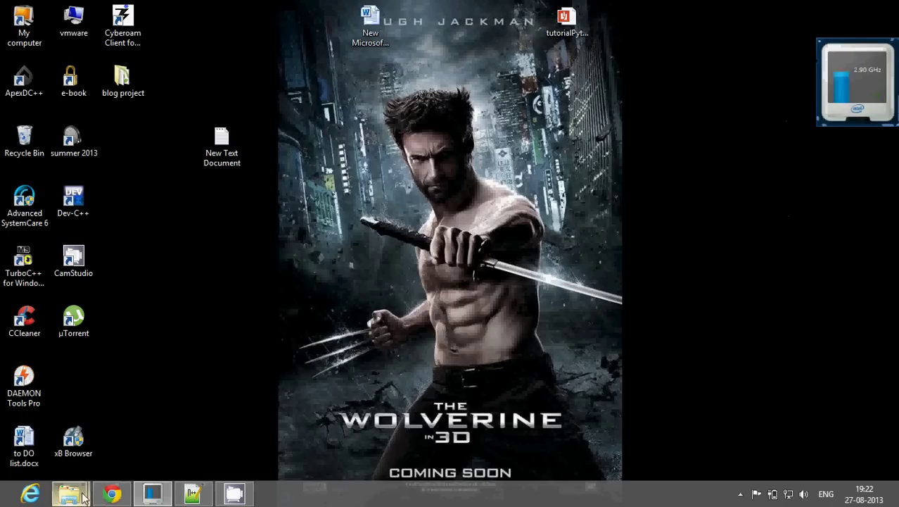
mouse_move(70, 492)
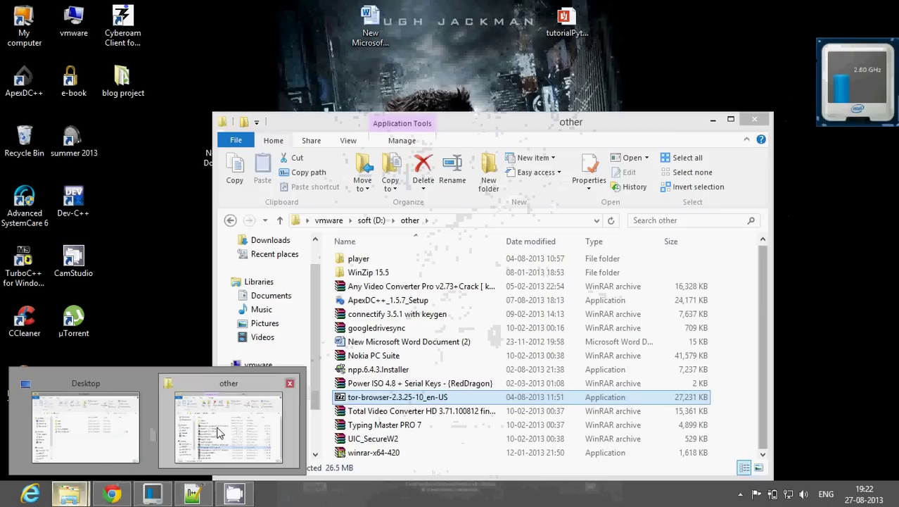
click(226, 427)
double_click(384, 398)
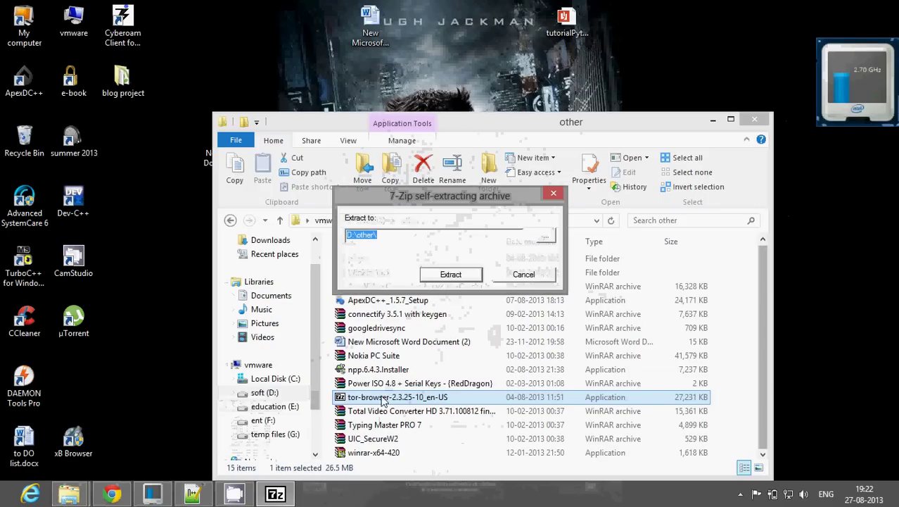
click(547, 236)
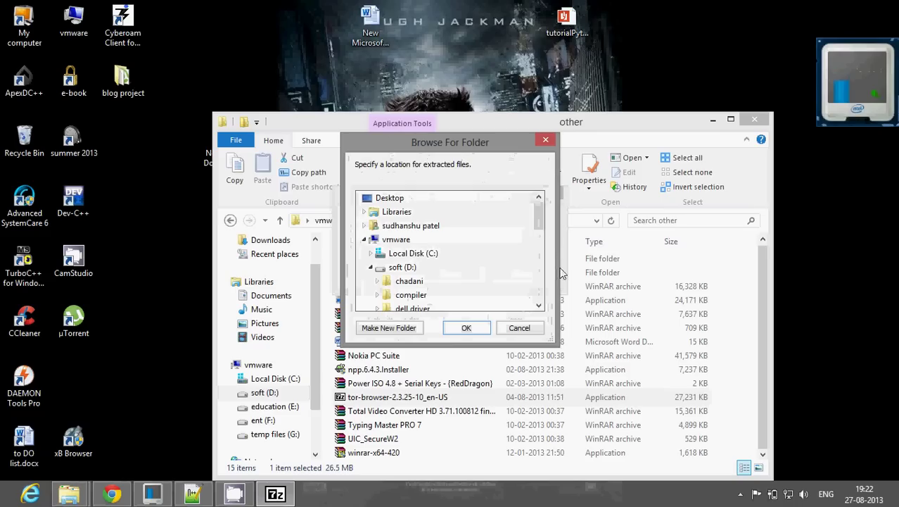
click(389, 198)
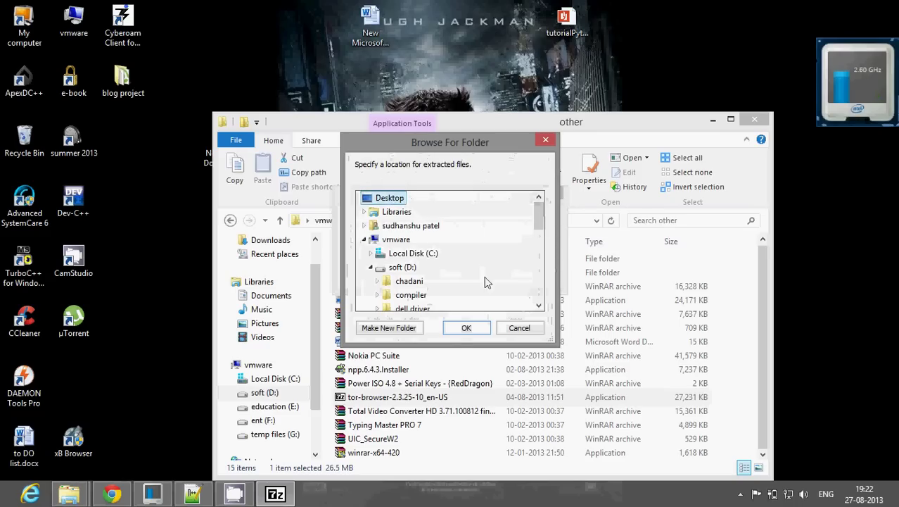
click(464, 330)
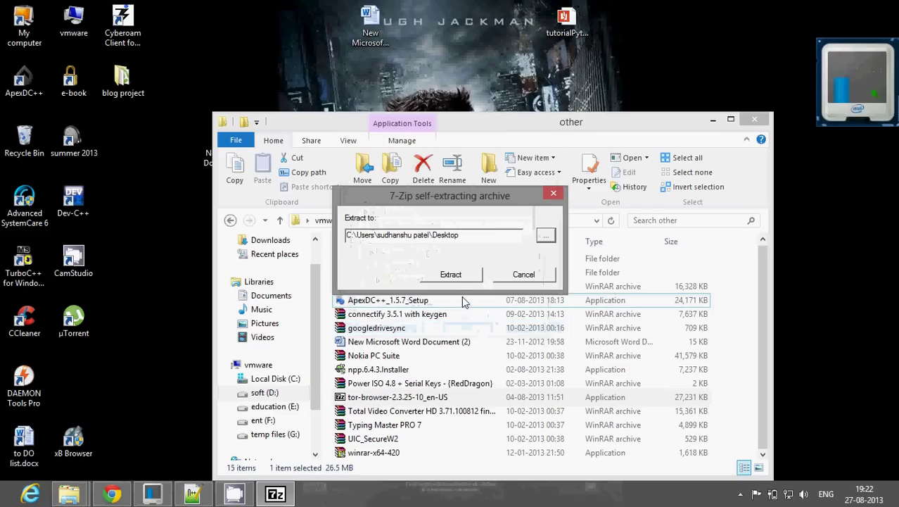
click(461, 279)
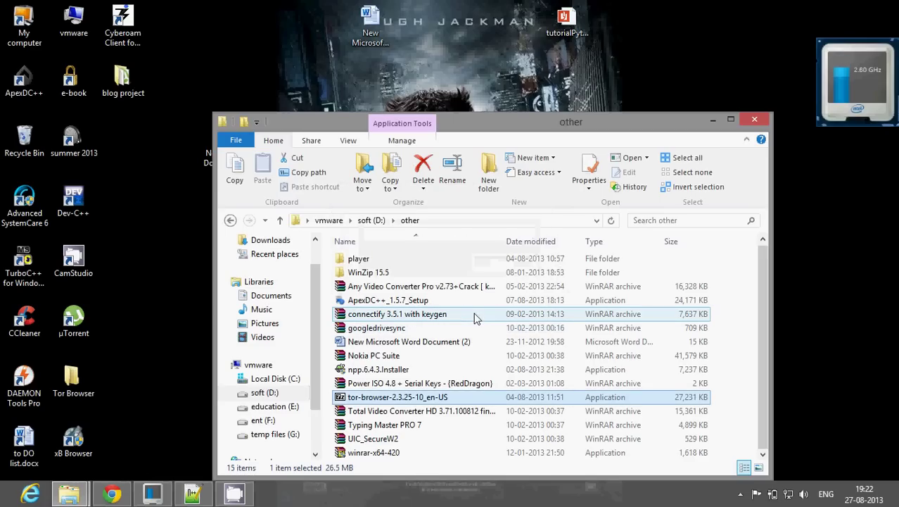
- Close the "other" folder, open the Tor Browser folder on the desktop and run Start Tor Browser
click(754, 120)
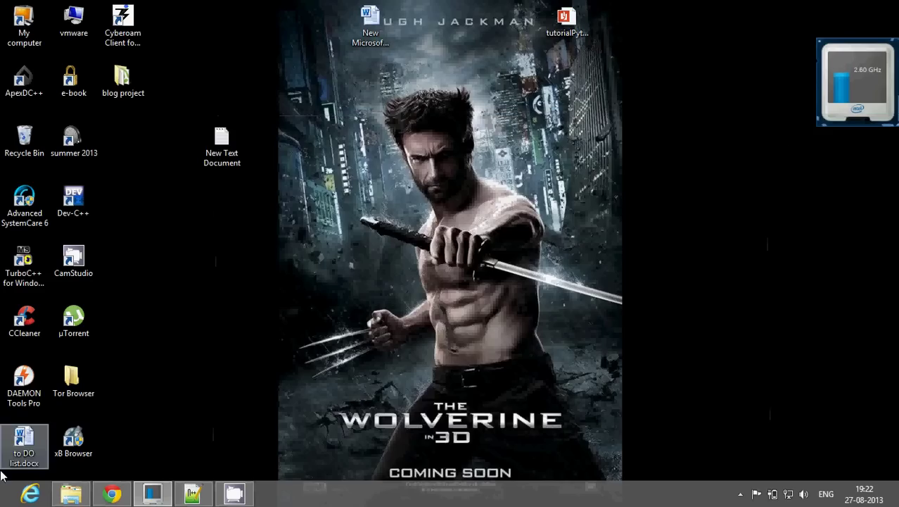
double_click(73, 387)
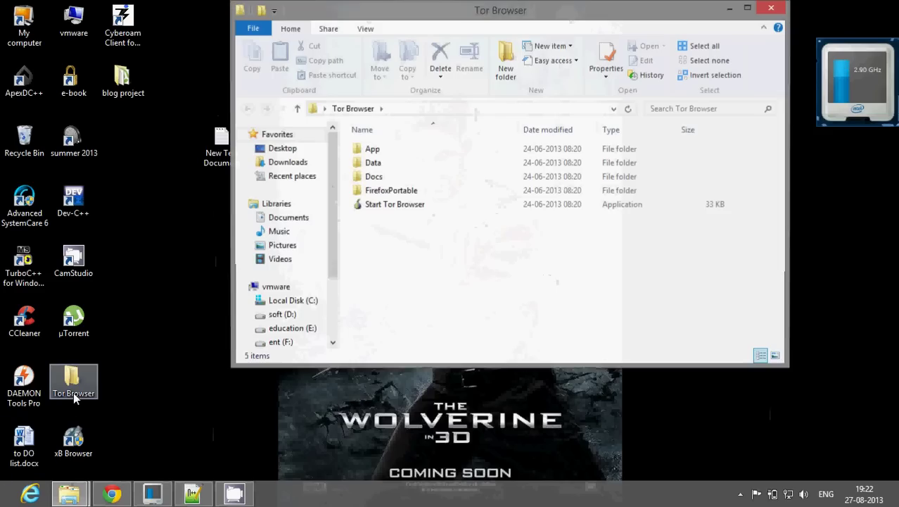
click(414, 209)
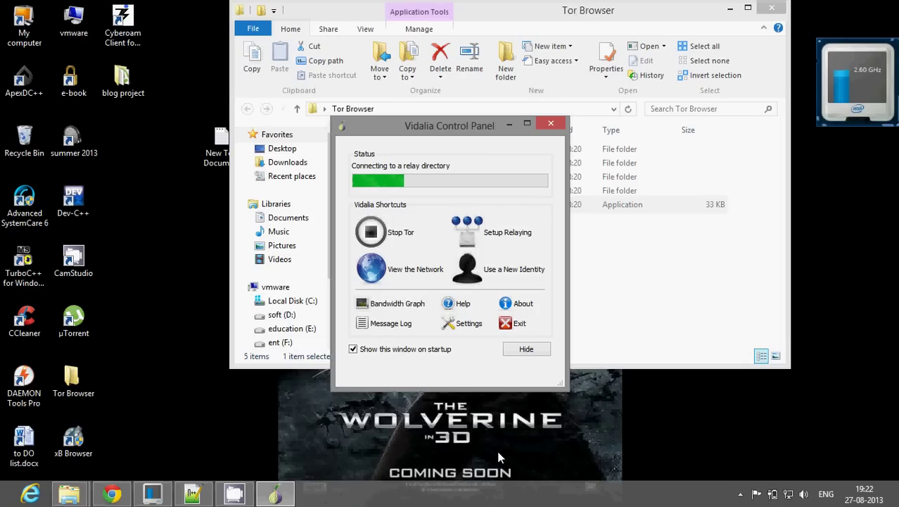
- Switch to Notepad++ and add the line "first time it takes some time" below "then extract it"
click(192, 494)
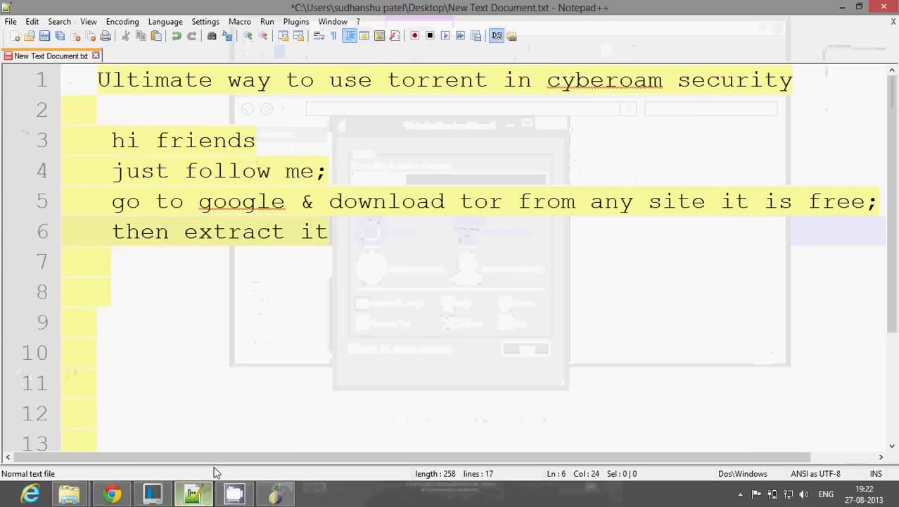
key(Return)
text(first)
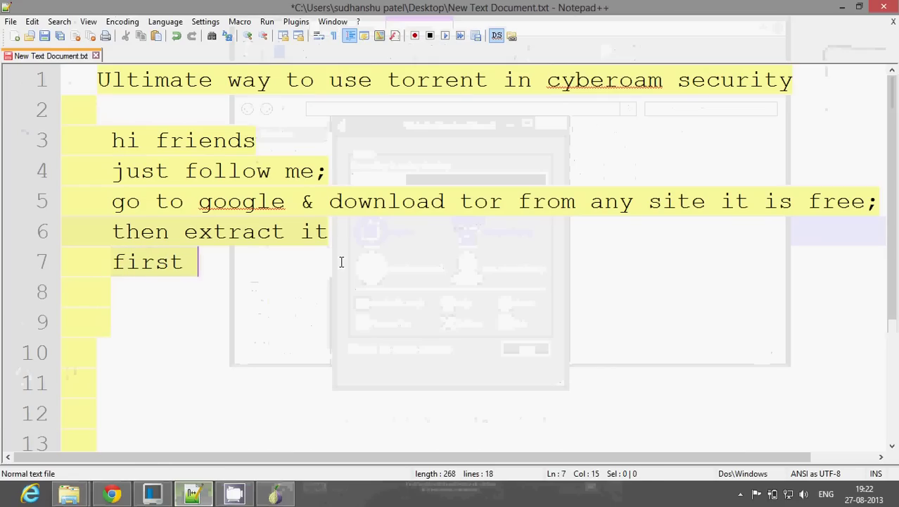
text( time it)
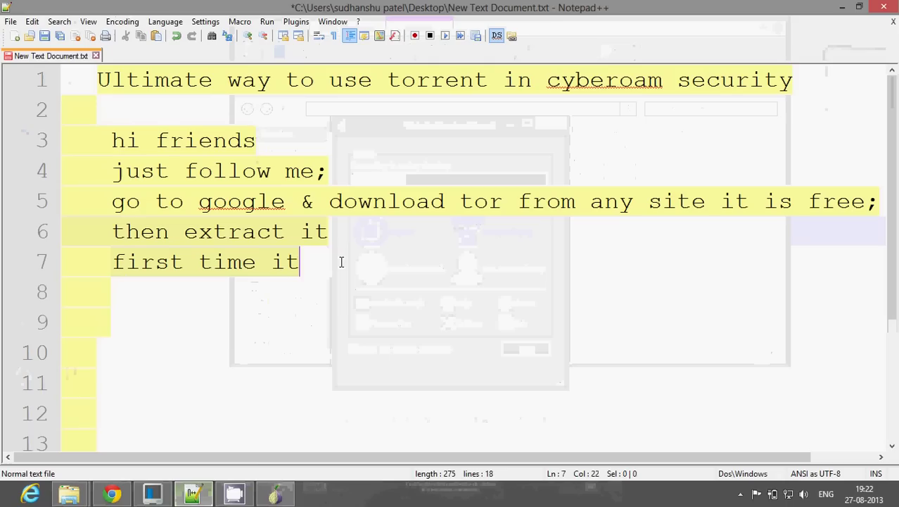
text( takes )
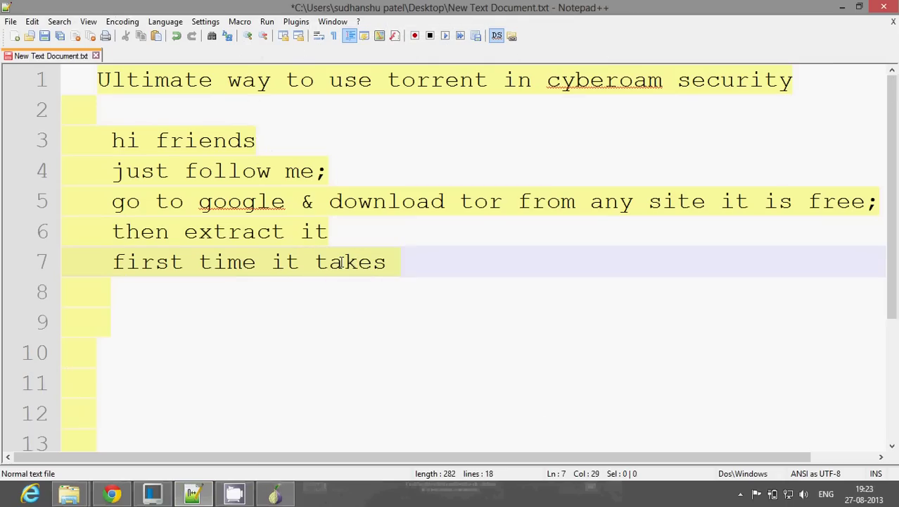
text(some )
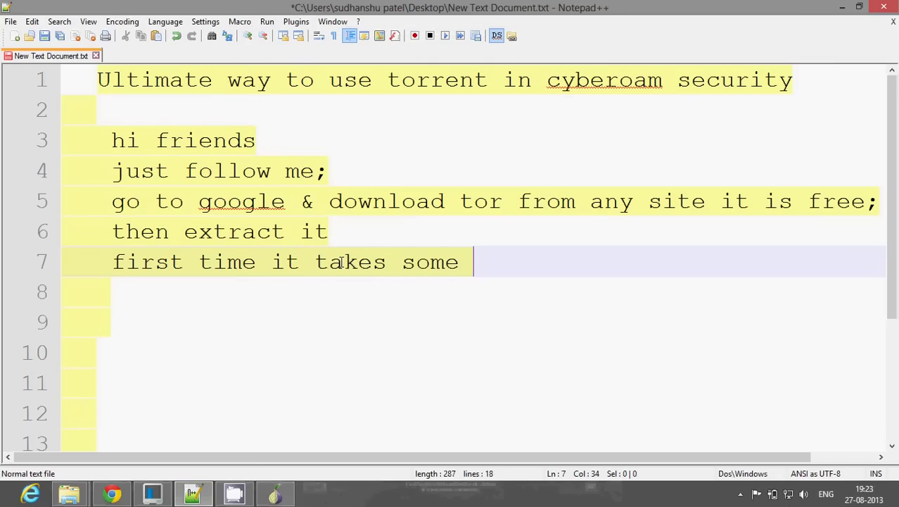
text(time)
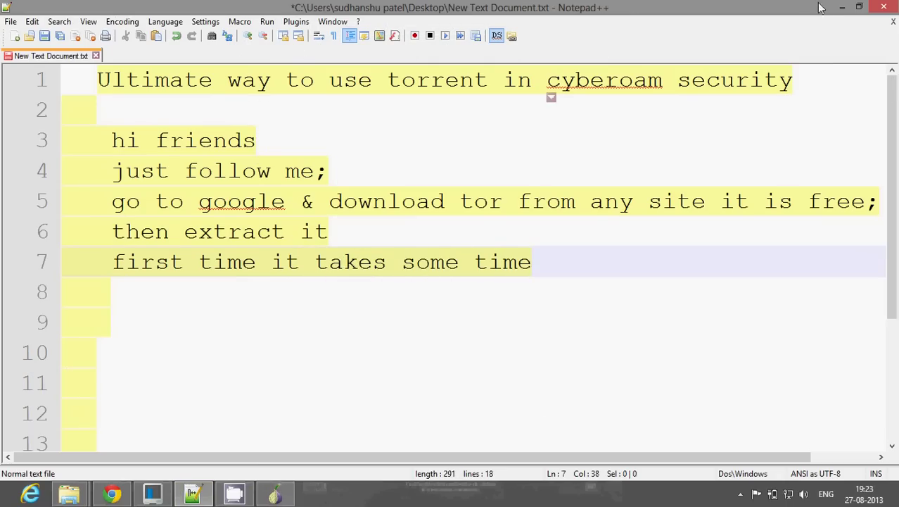
- Launch µTorrent from the desktop and open the Connection page of its preferences
click(842, 7)
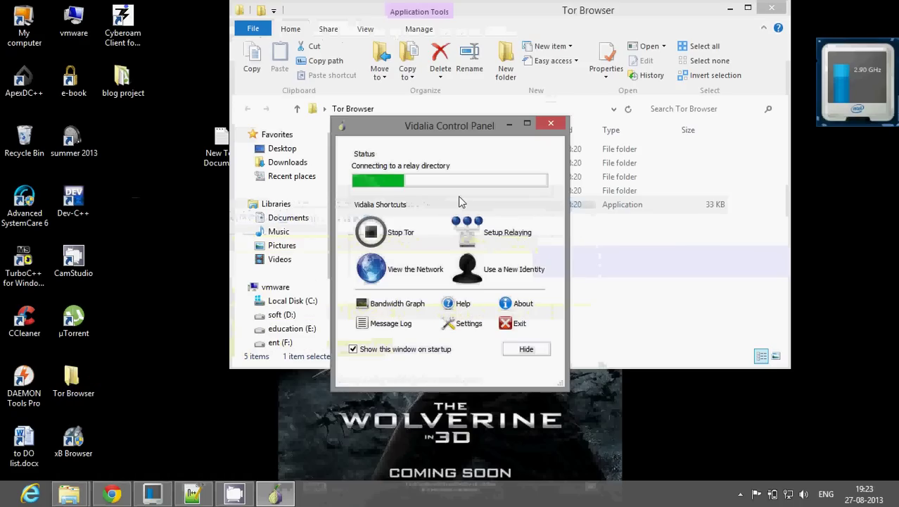
double_click(79, 326)
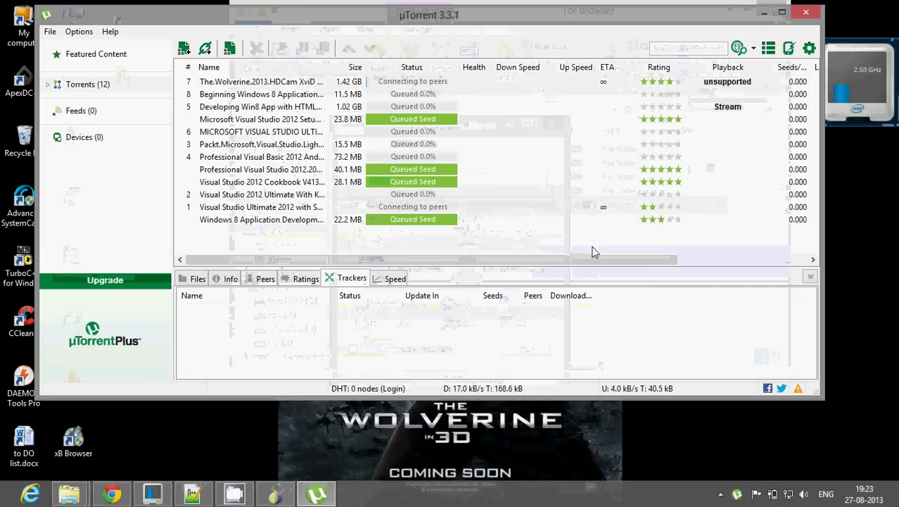
click(438, 218)
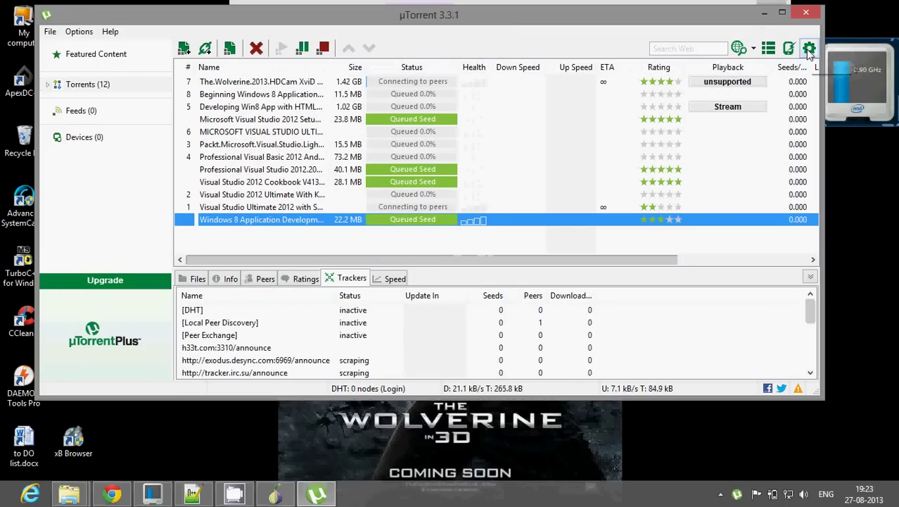
click(88, 33)
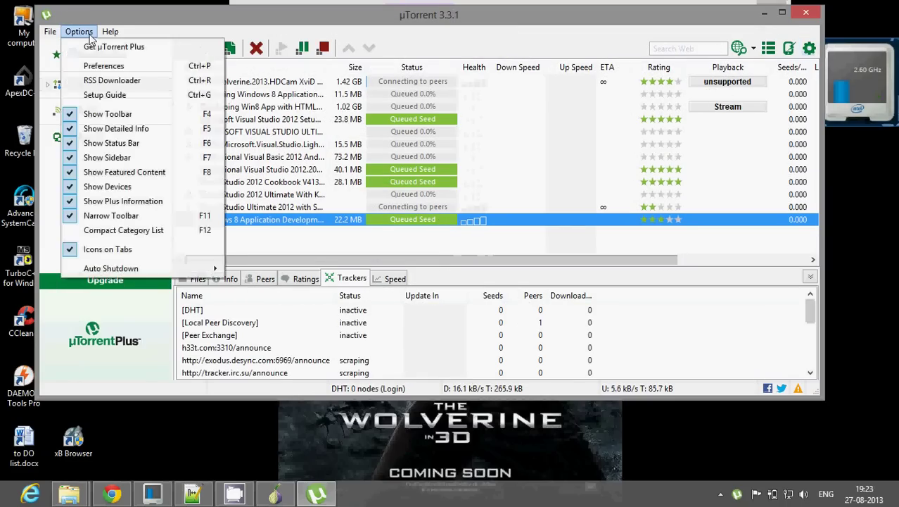
click(105, 65)
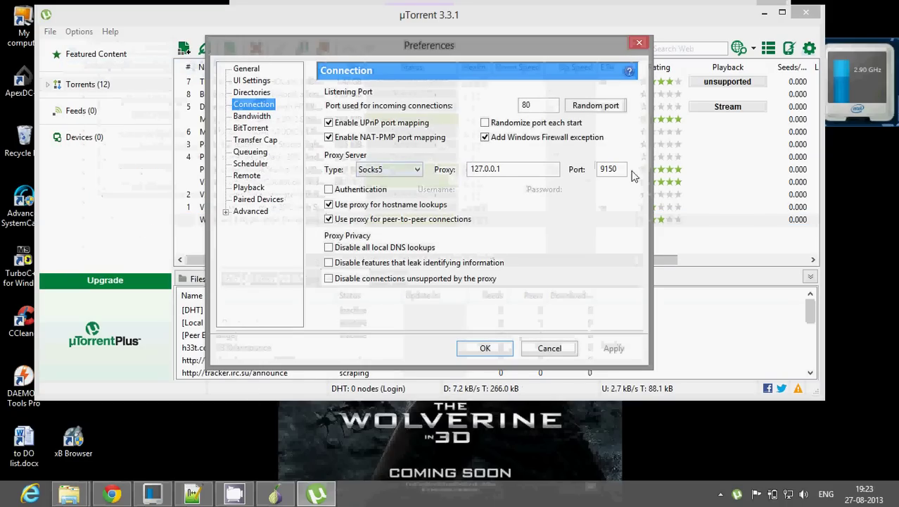
- Switch to Notepad++ and add the line "change setiing like me" below the last note
click(193, 494)
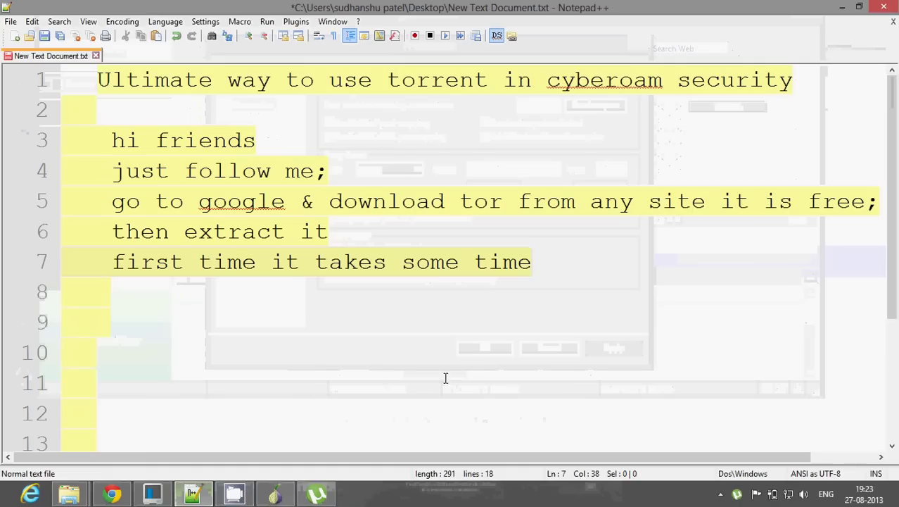
key(Return)
text(c)
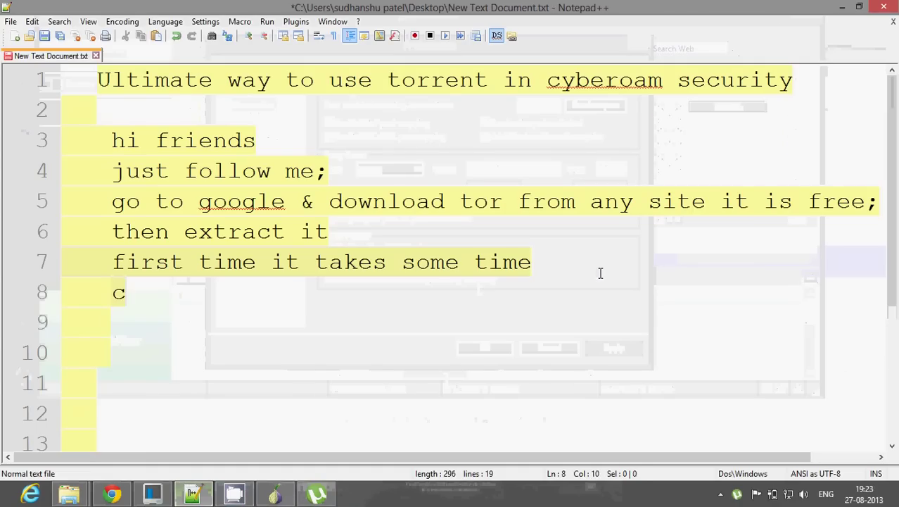
text(hange )
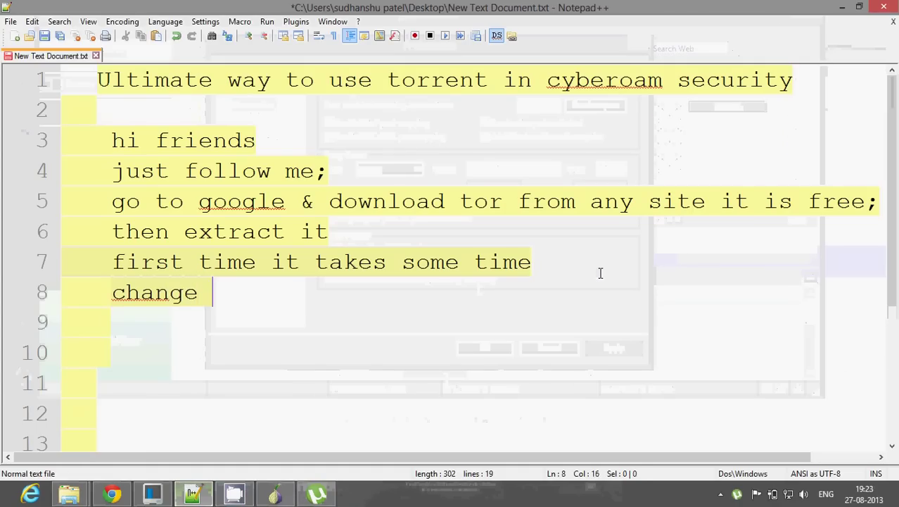
text(setiing)
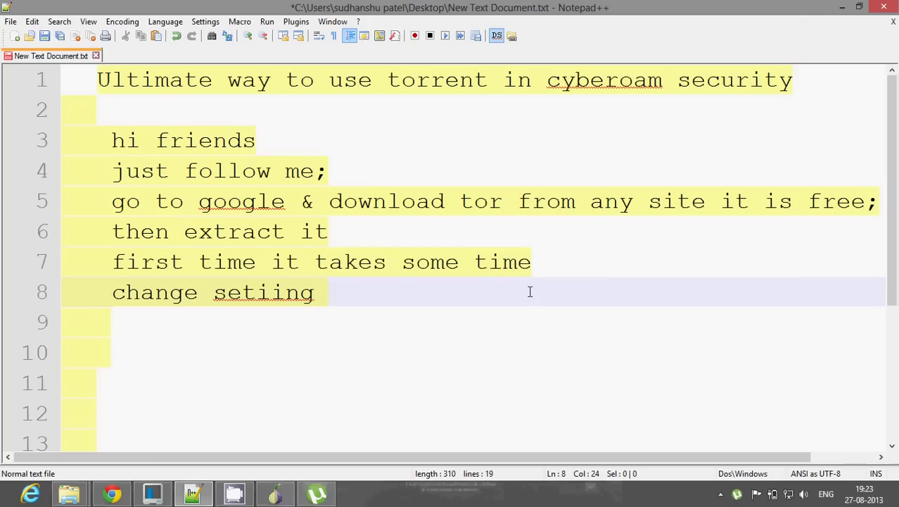
text( like me)
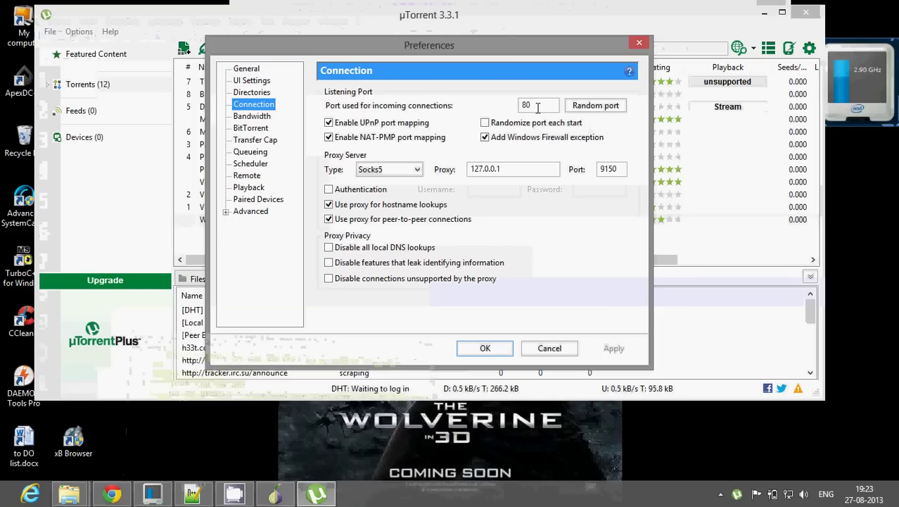
- Examine the incoming connection port and the proxy server address in the µTorrent connection settings
double_click(527, 104)
click(546, 104)
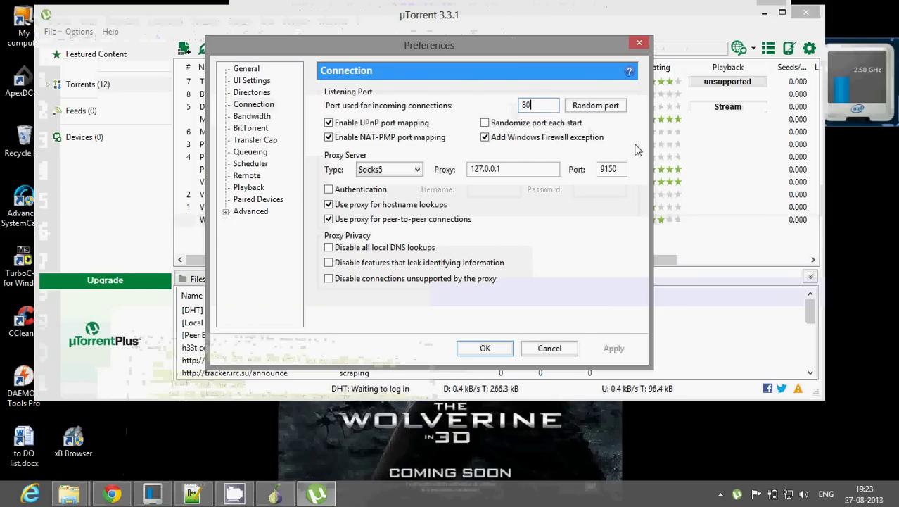
drag(513, 169, 461, 172)
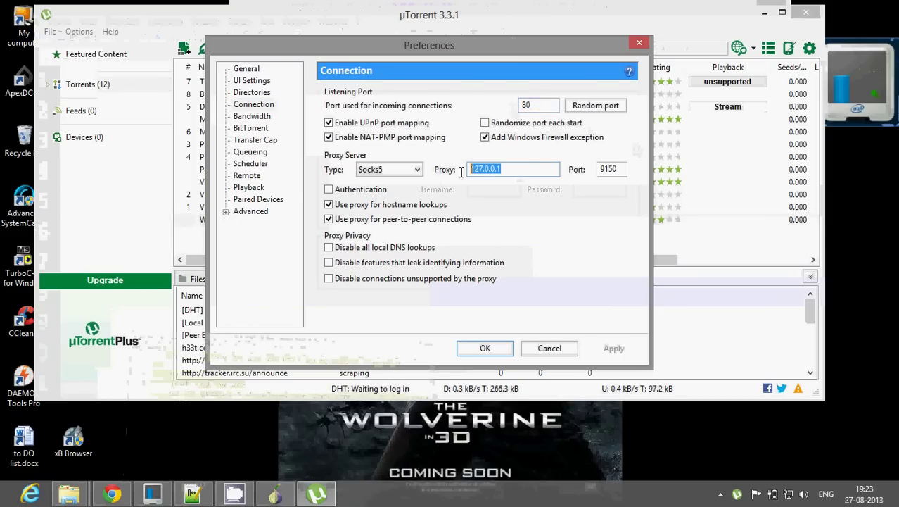
click(524, 171)
double_click(524, 169)
click(524, 170)
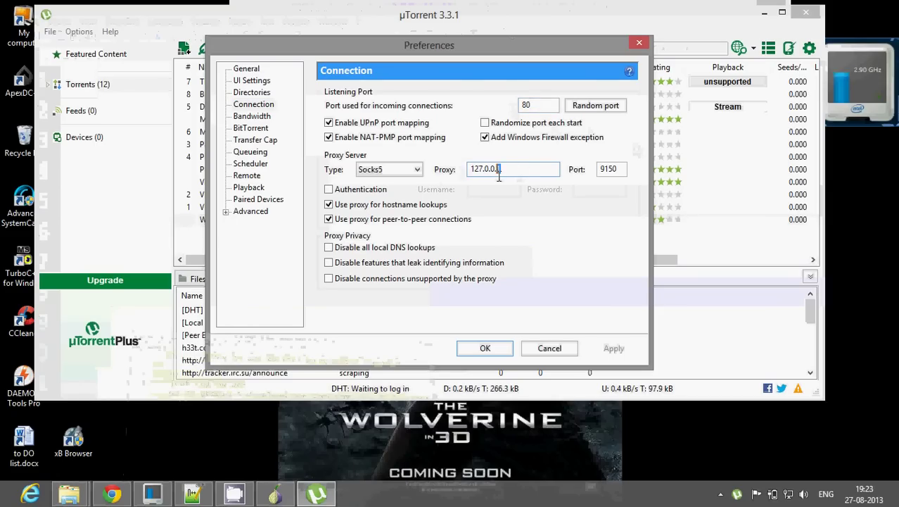
double_click(524, 170)
- Turn off the use of the proxy for hostname lookups
key(Tab)
key(Tab)
key(Tab)
key(space)
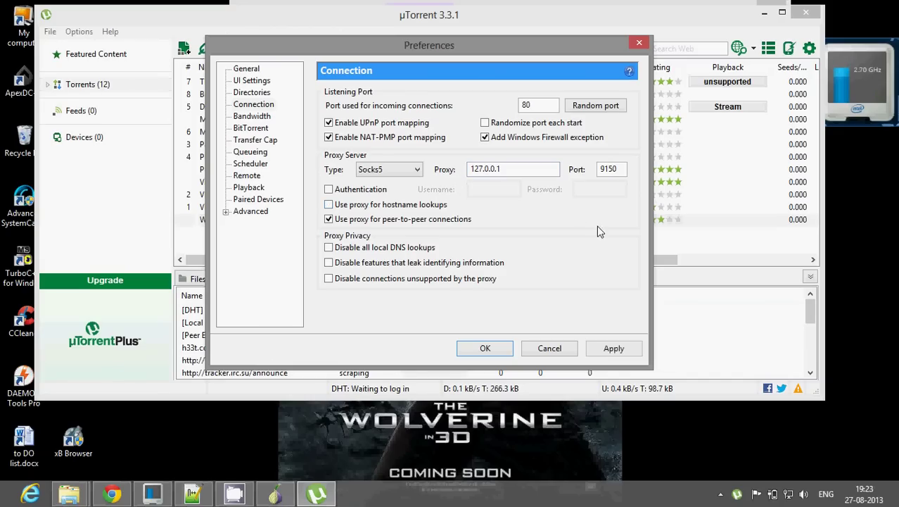
- Switch to Notepad++ and add the line "proxy & port is most important & type of connection" below the last note
click(193, 494)
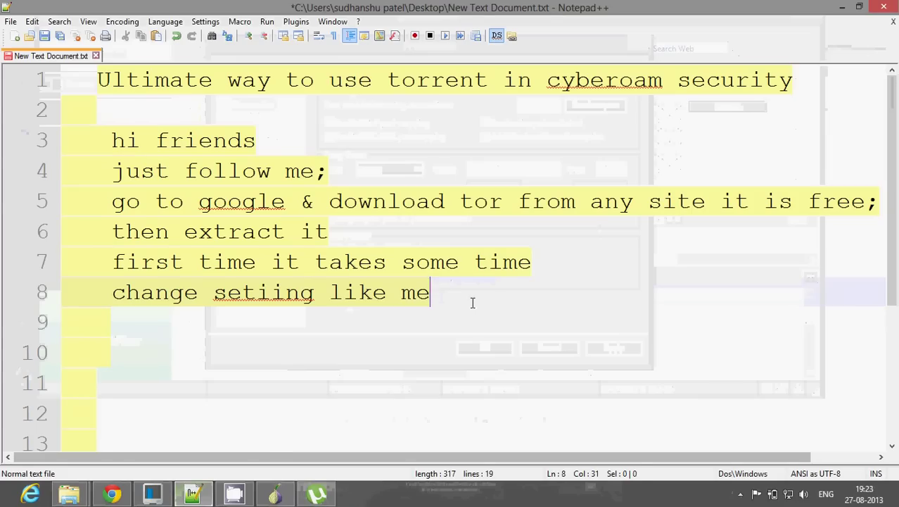
key(Return)
text(pro)
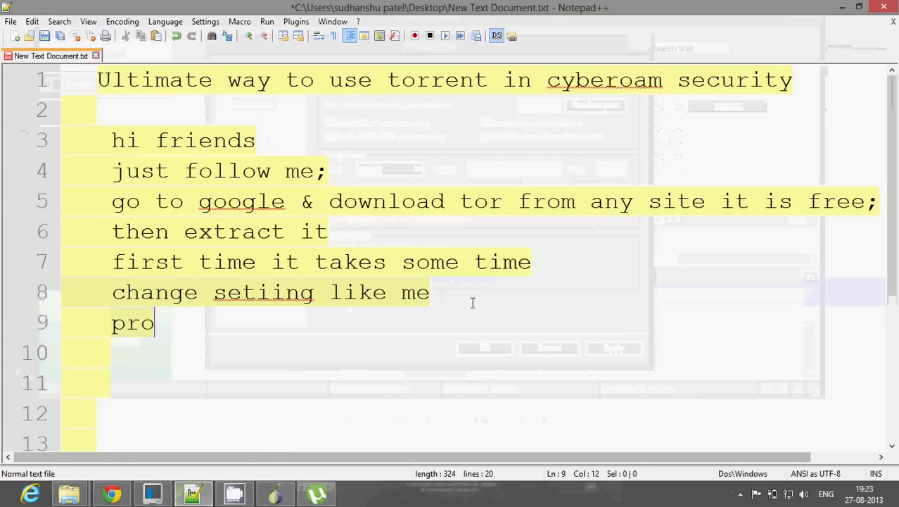
text(xy )
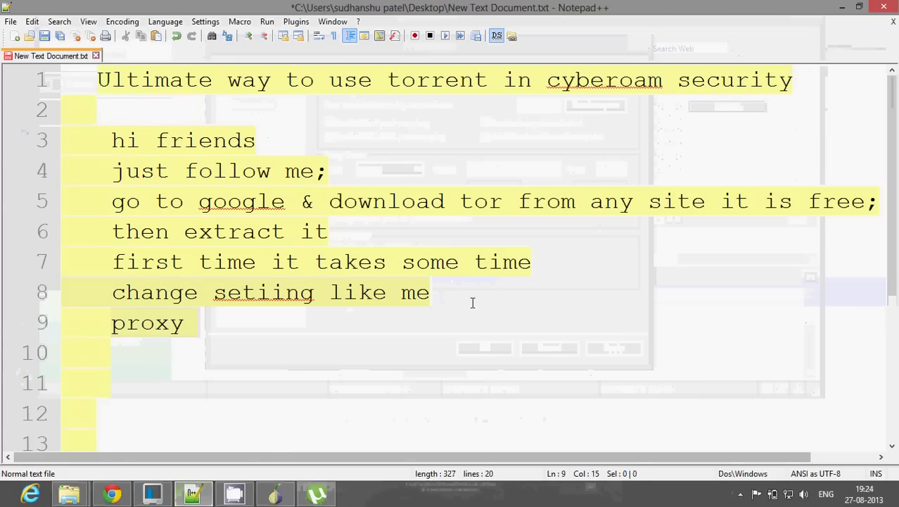
text(& port )
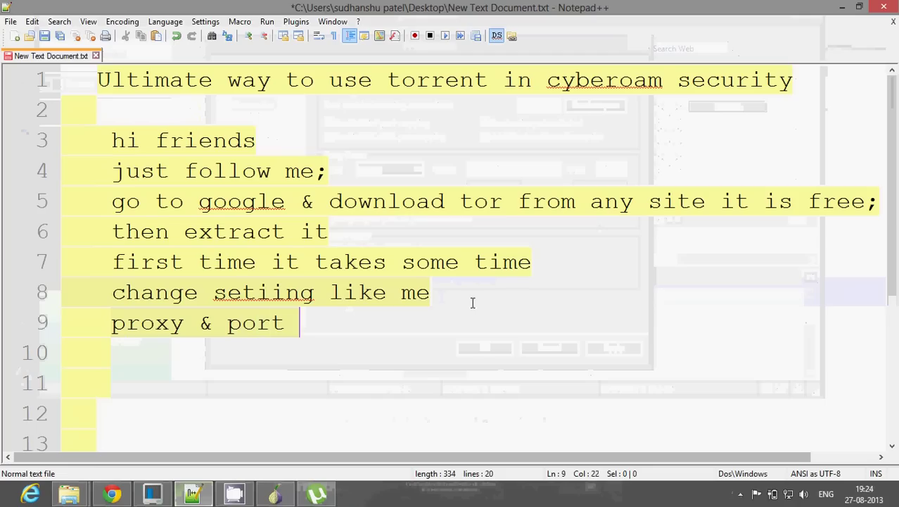
text(is most)
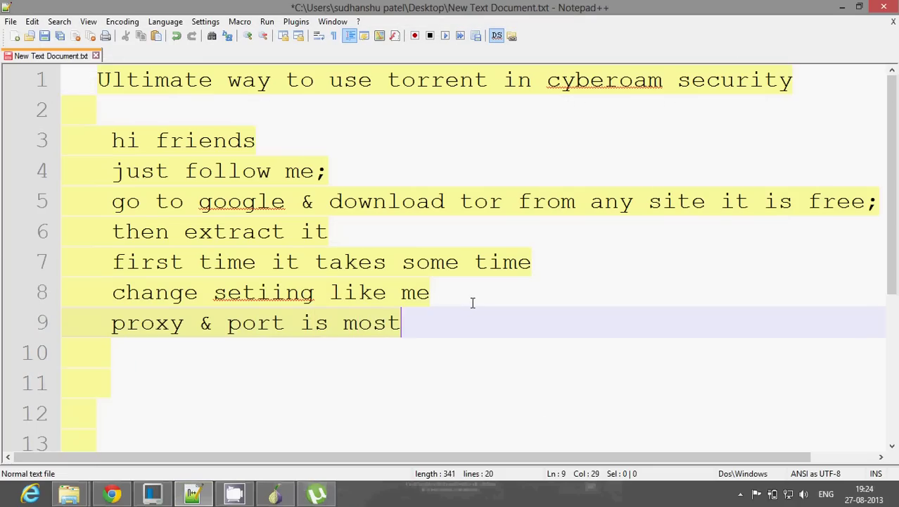
text( imports)
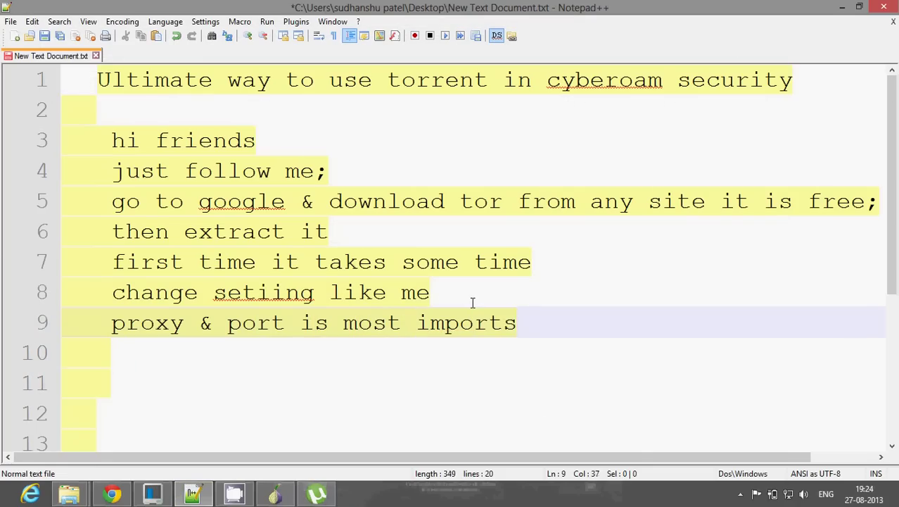
key(BackSpace)
text(ant & type o)
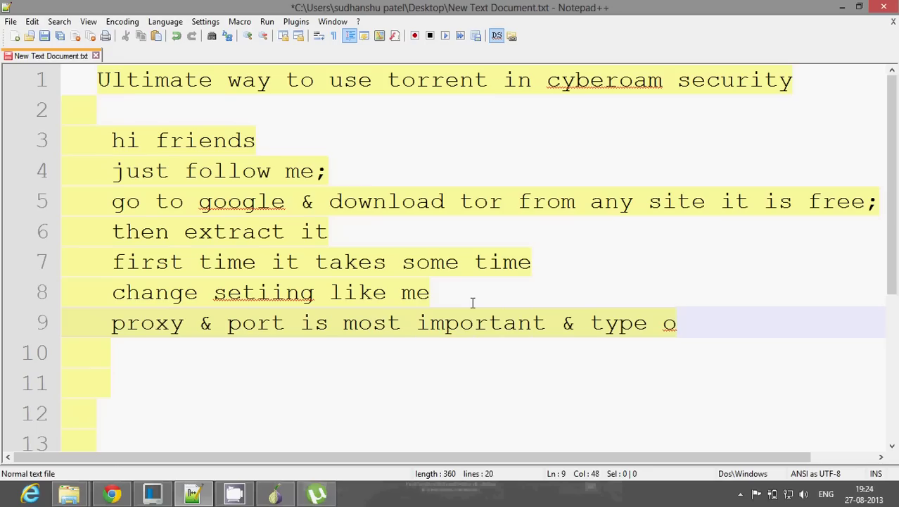
text(f con)
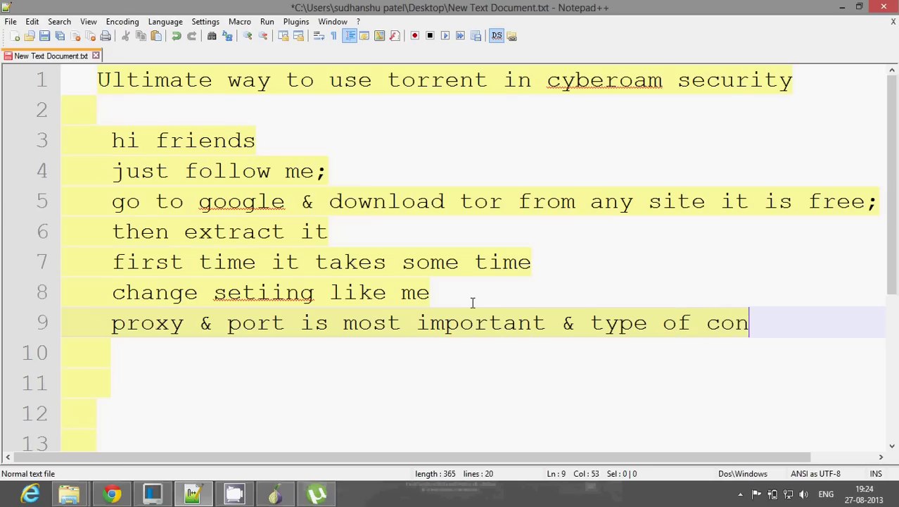
text(nection)
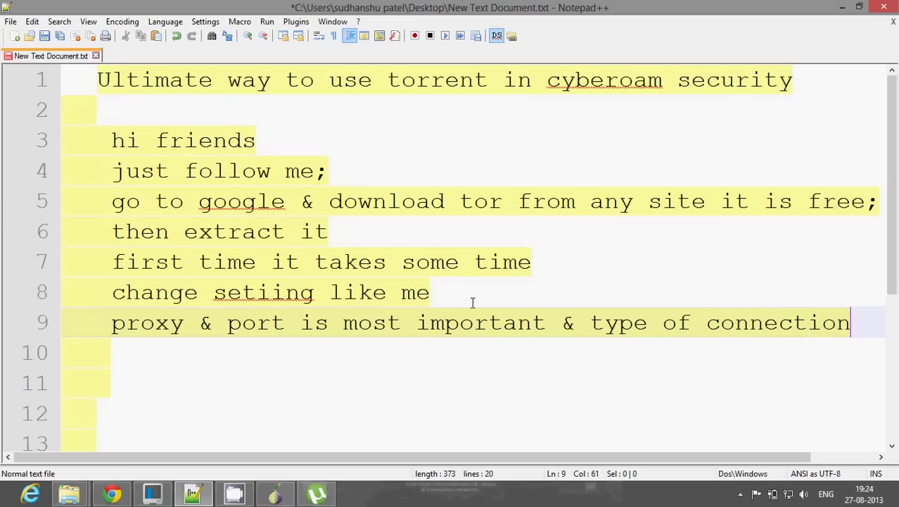
- Switch to µTorrent, change the proxy type to Socks4 and set it back to Socks5
click(316, 494)
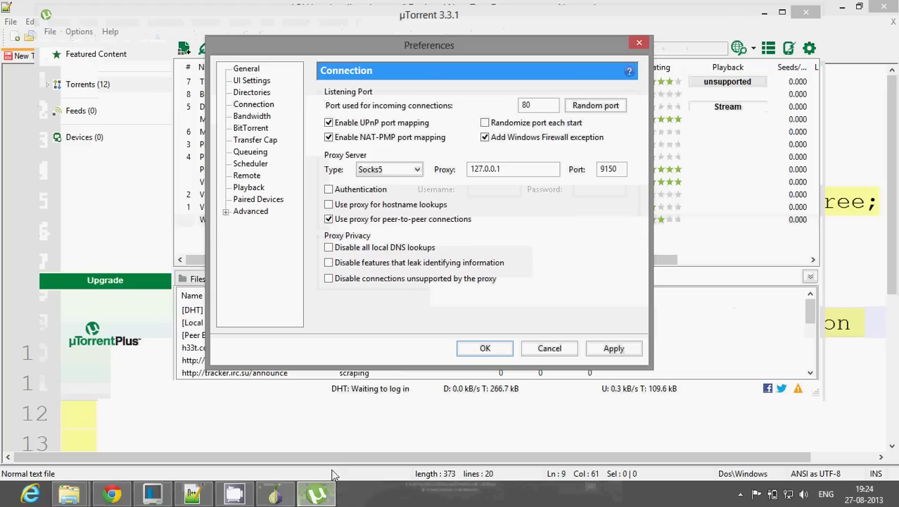
click(398, 173)
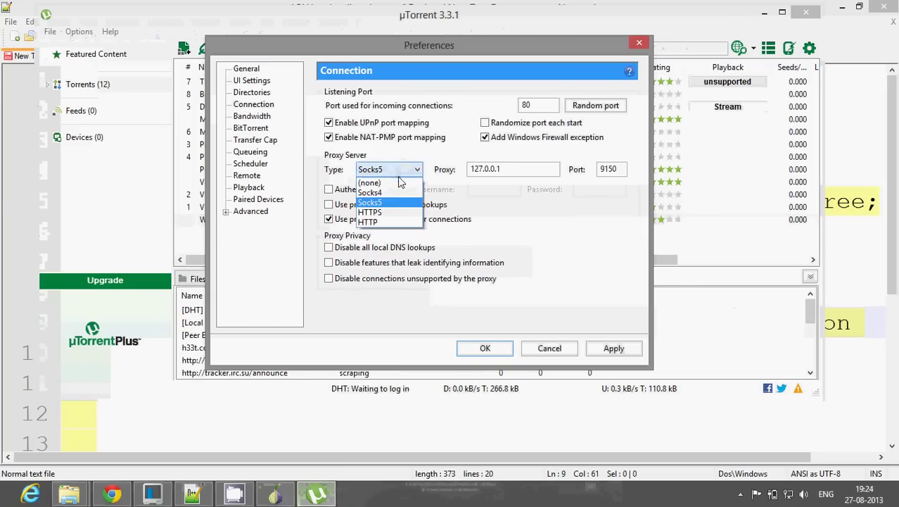
click(401, 193)
click(390, 170)
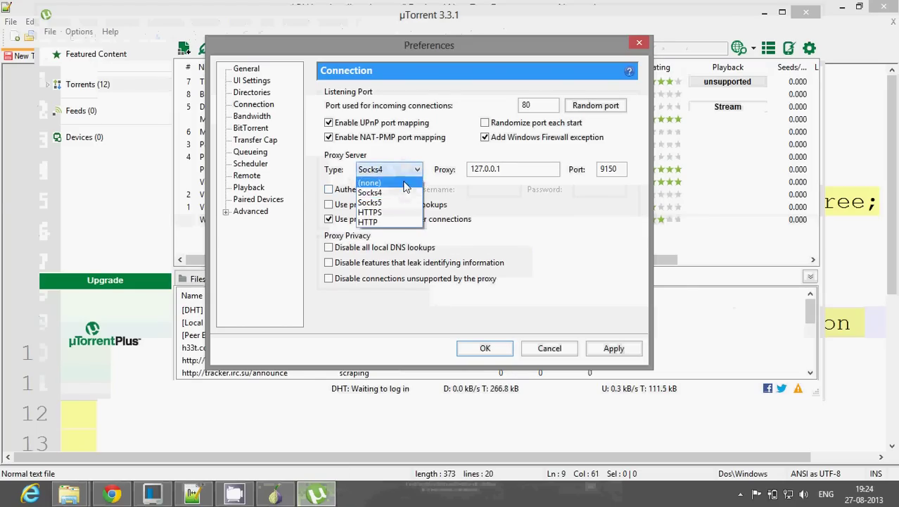
click(394, 202)
- Return to Notepad++ and add the line "must be soket 4 or soket5" directly below the connection type note
click(626, 430)
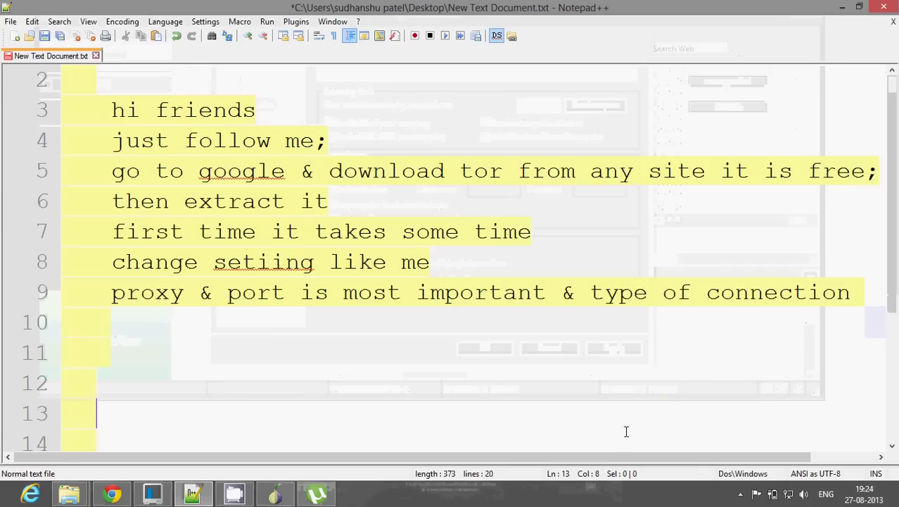
click(492, 323)
text(must b)
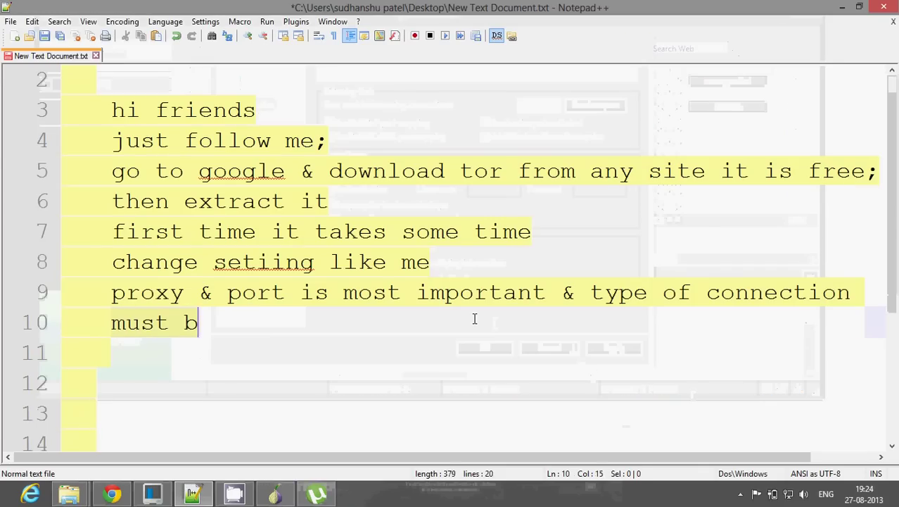
text(e so)
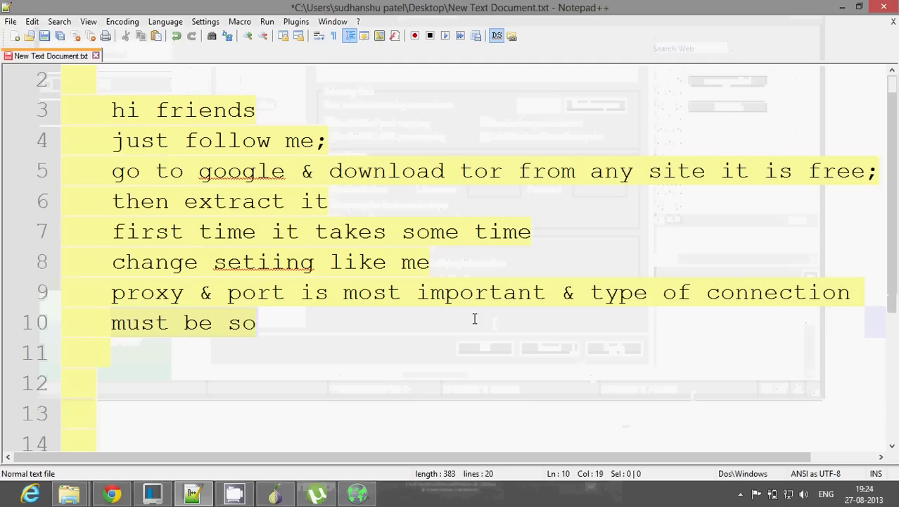
text(ket )
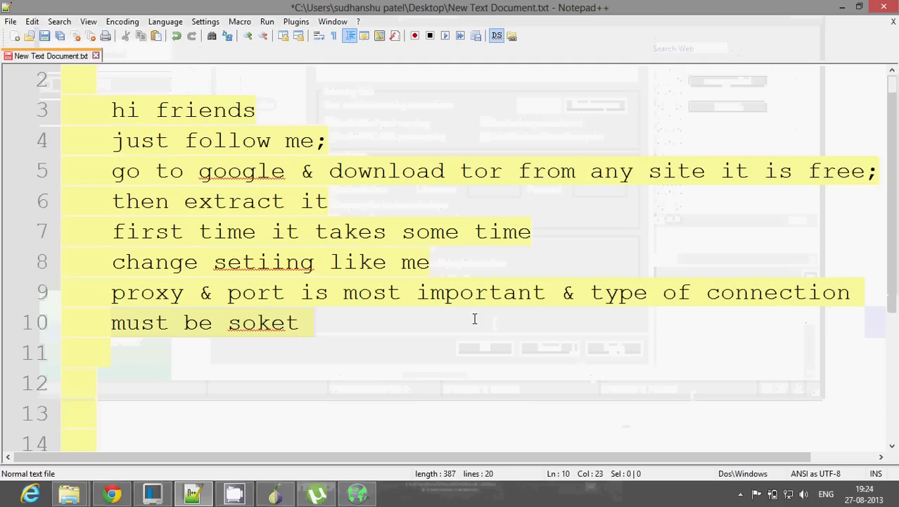
text(4 o)
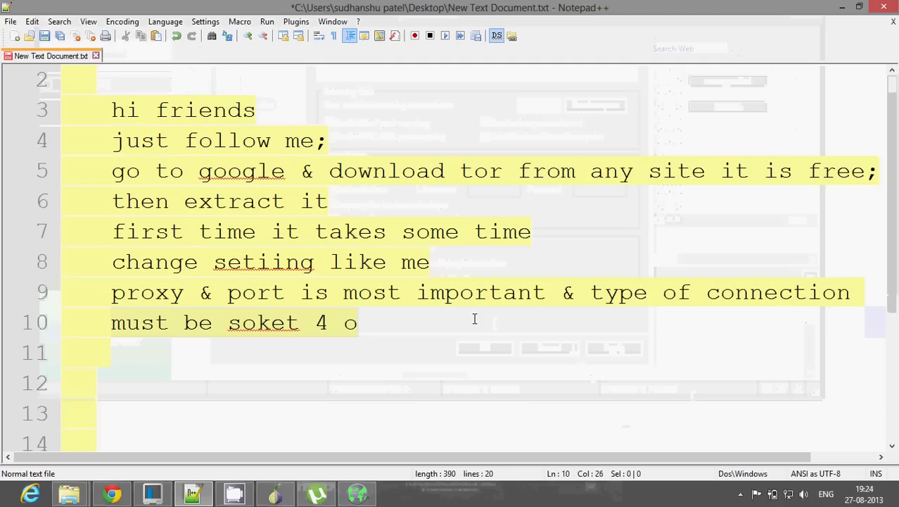
text(r sok)
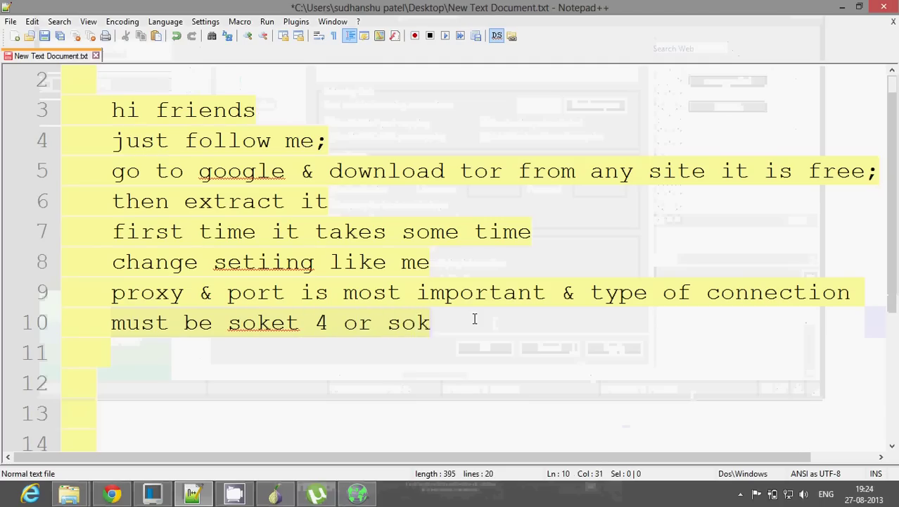
text(et 6)
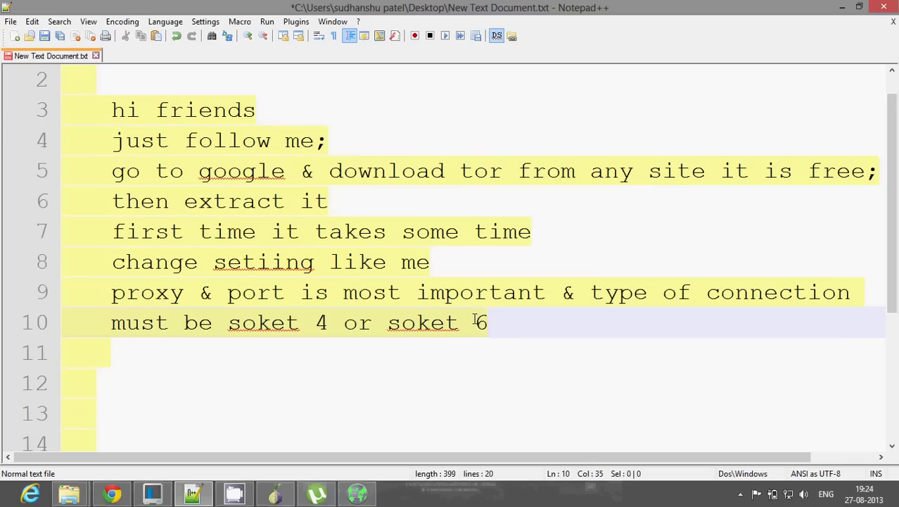
key(BackSpace)
text(5)
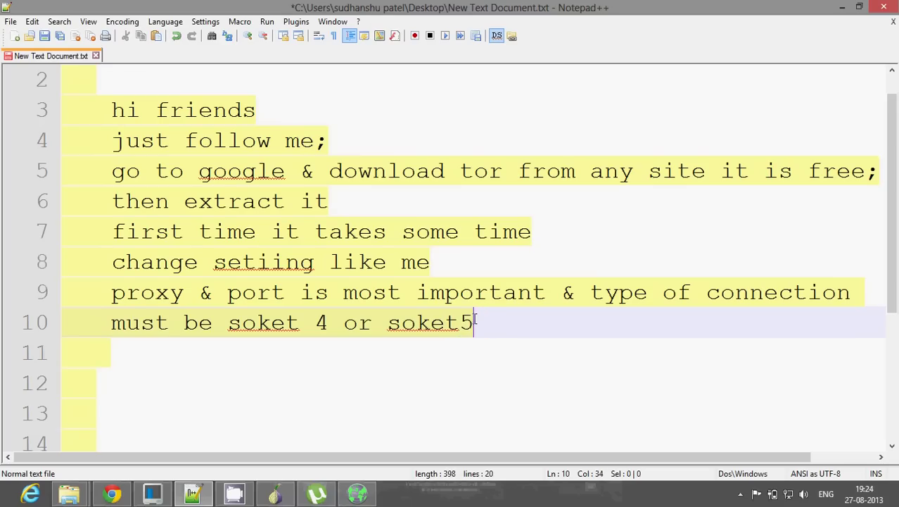
- Check the Tor connection status in the Vidalia Control Panel and minimize Notepad++ to get to Tor Browser
click(316, 496)
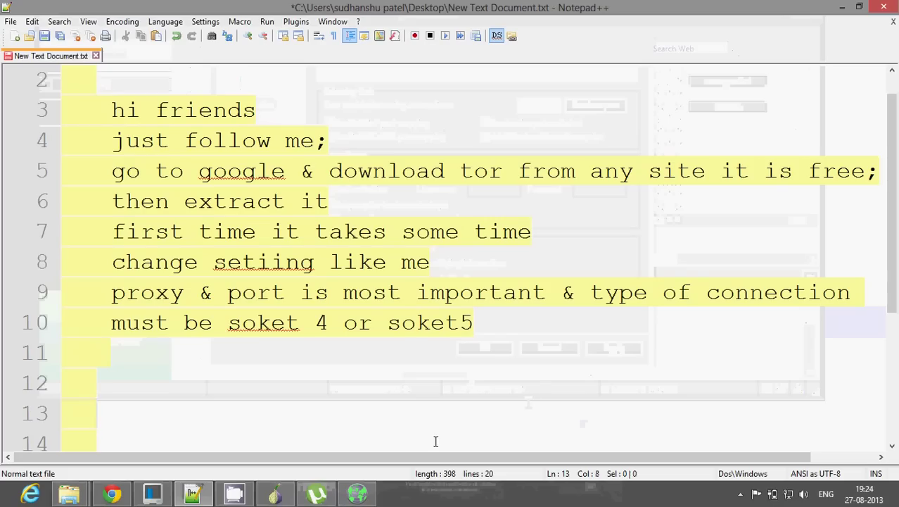
click(275, 494)
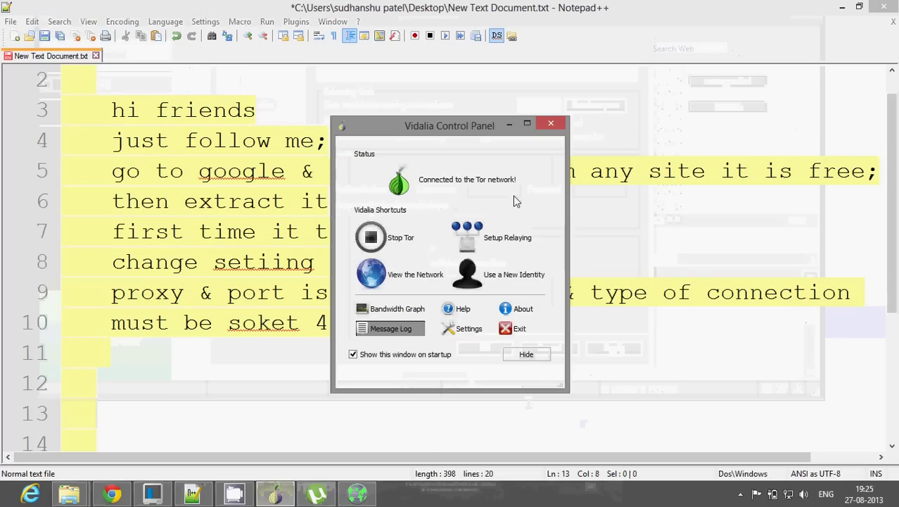
click(843, 6)
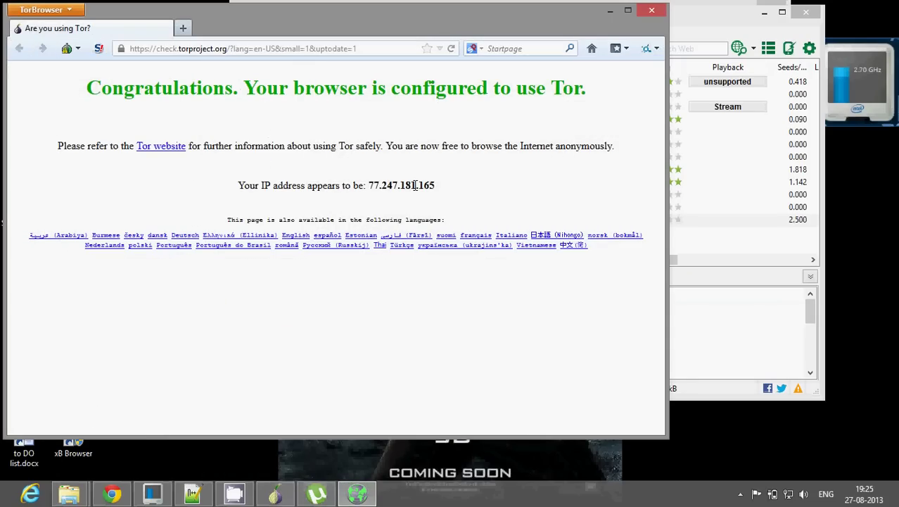
- Open a new tab in Tor Browser and load zbigz.com
click(183, 29)
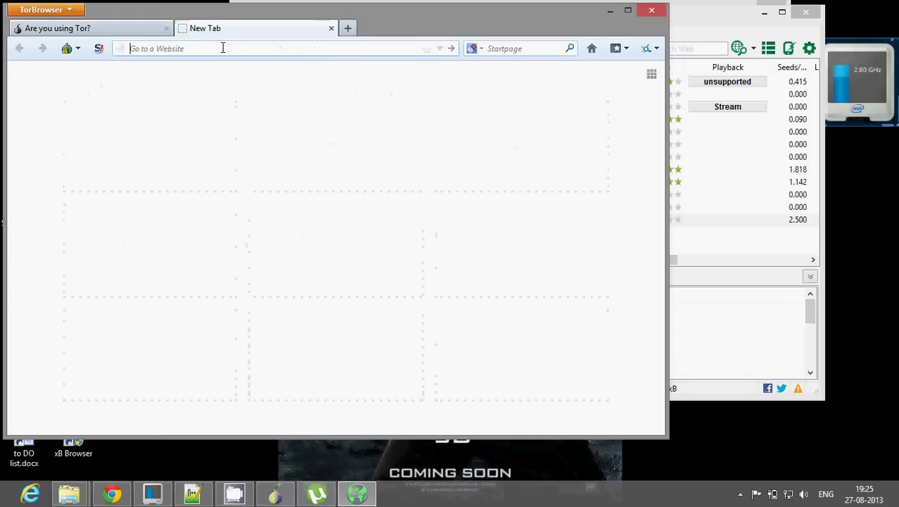
text(torrentz)
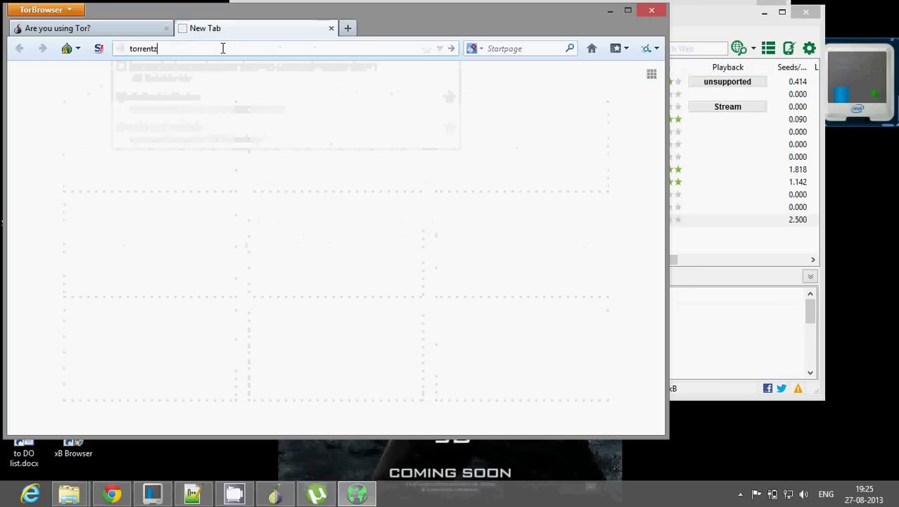
key(BackSpace)
key(BackSpace)
key(BackSpace)
key(BackSpace)
key(BackSpace)
key(BackSpace)
key(BackSpace)
text(zbigz.com)
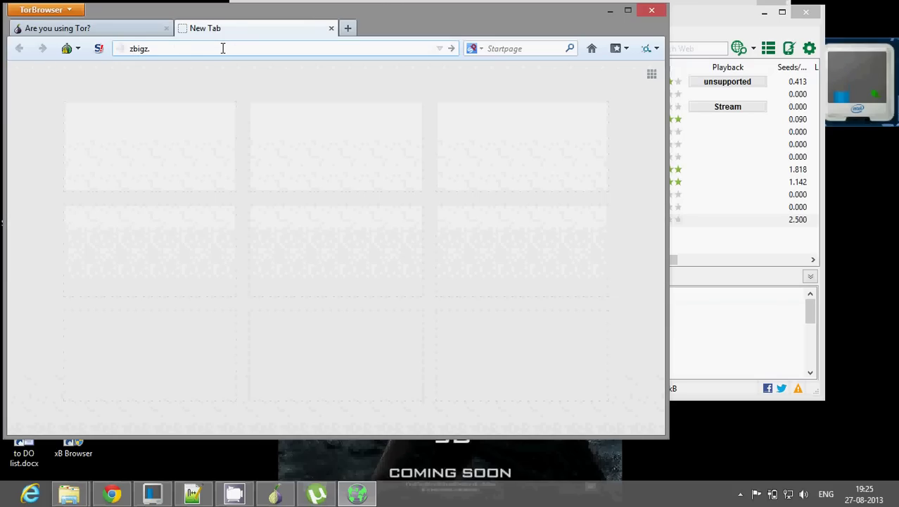
key(Return)
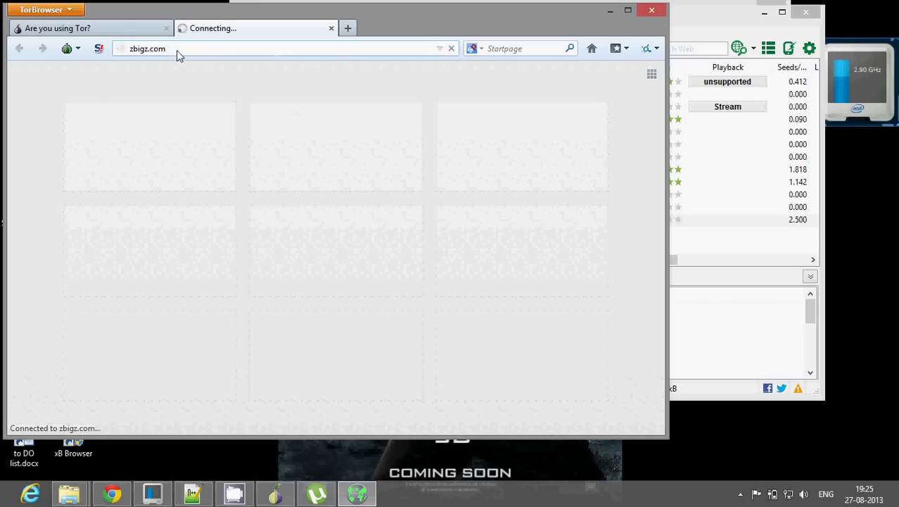
- Switch to Notepad++ and add the line "mozila open which come with tor don't close it;" below the soket note
click(200, 497)
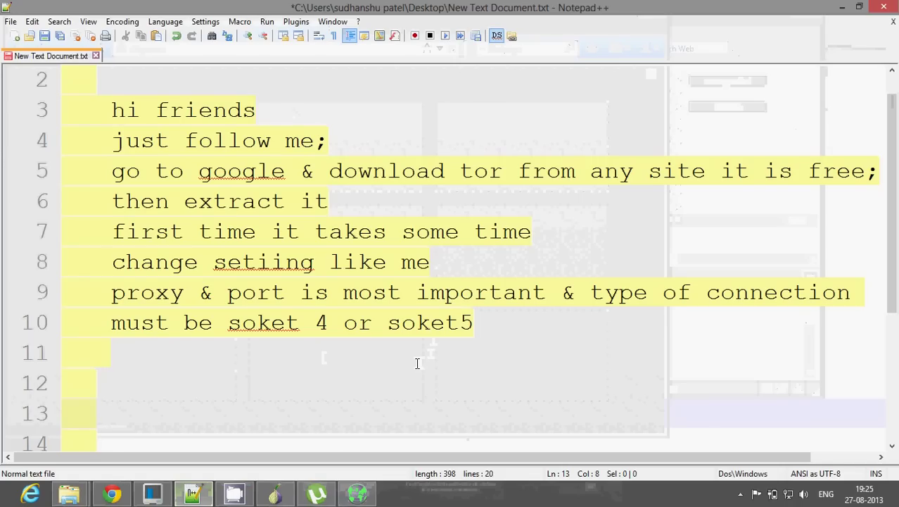
click(417, 363)
text(mo)
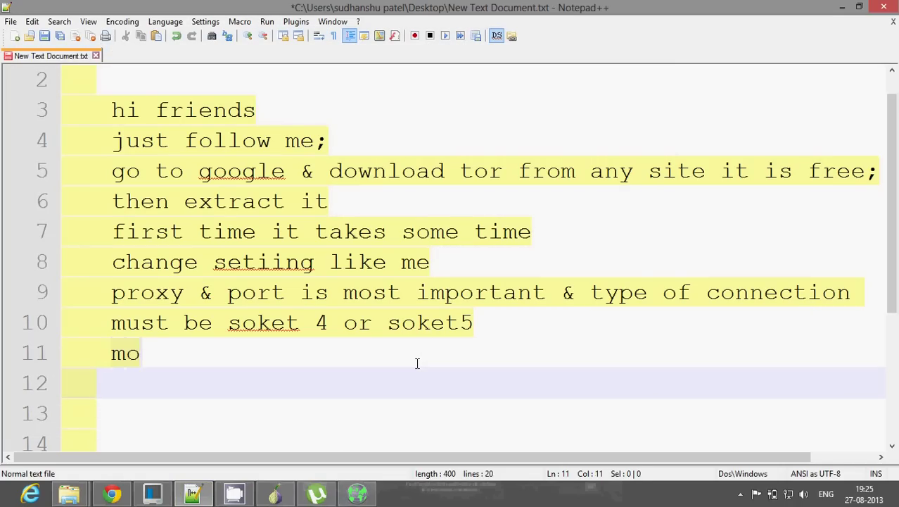
text(zila op)
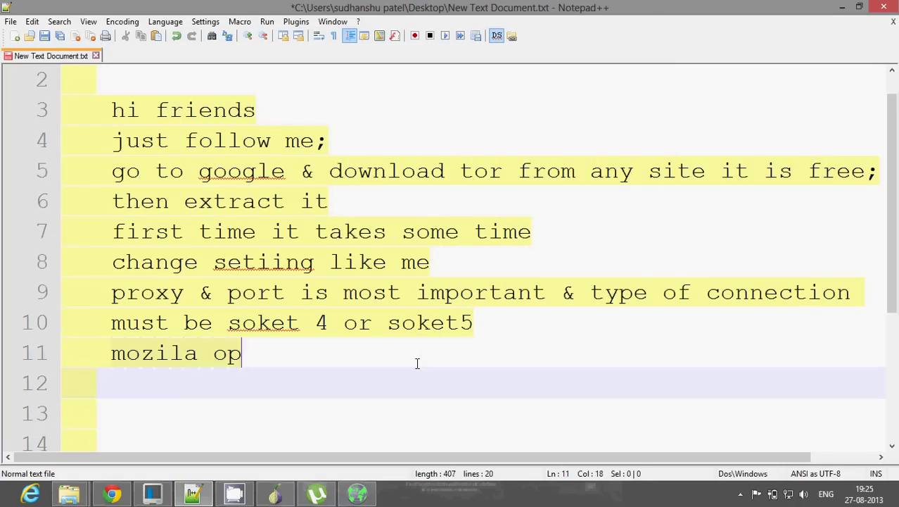
text(en w)
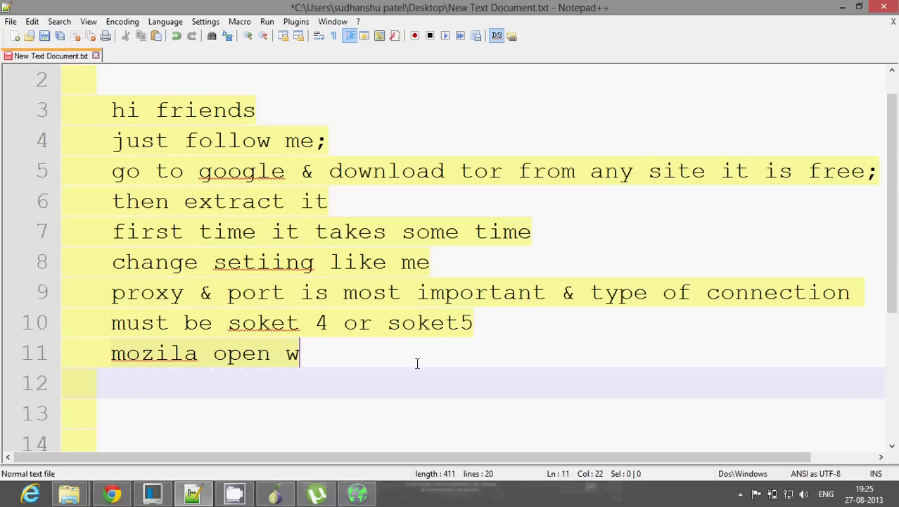
text(hich c)
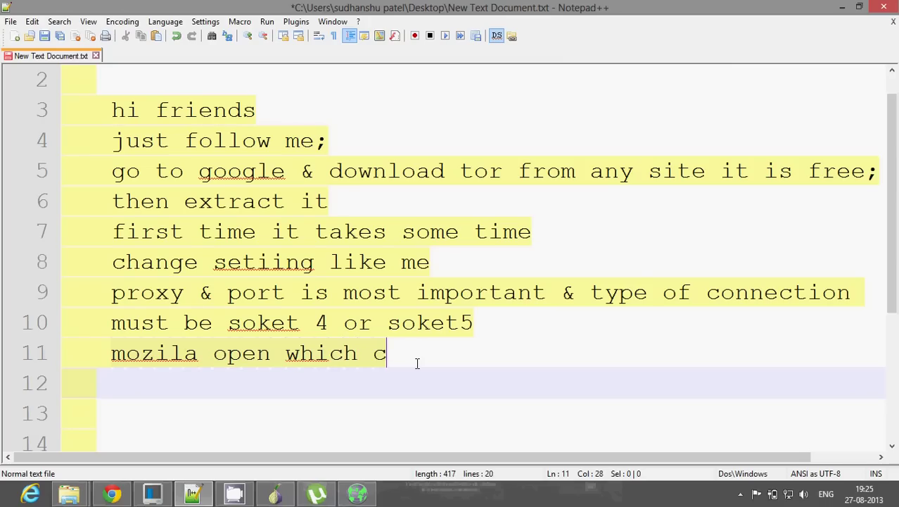
text(ome w)
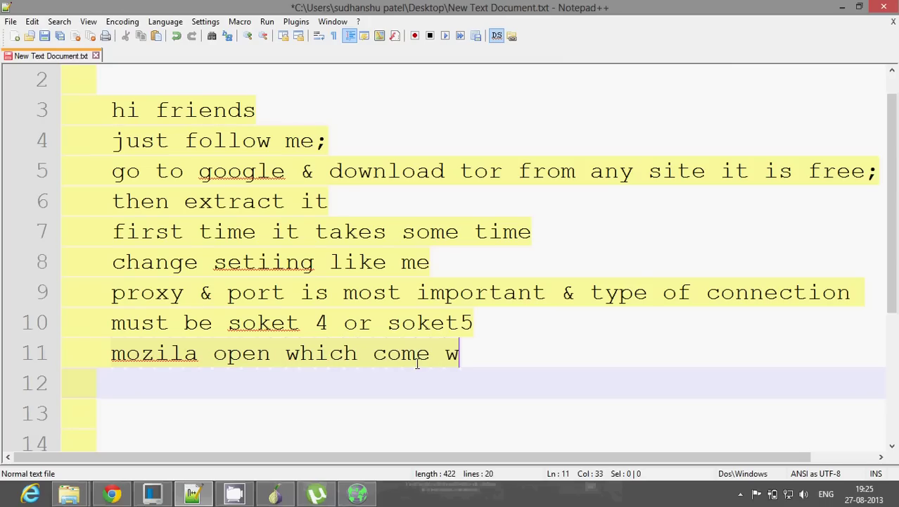
text(ith t)
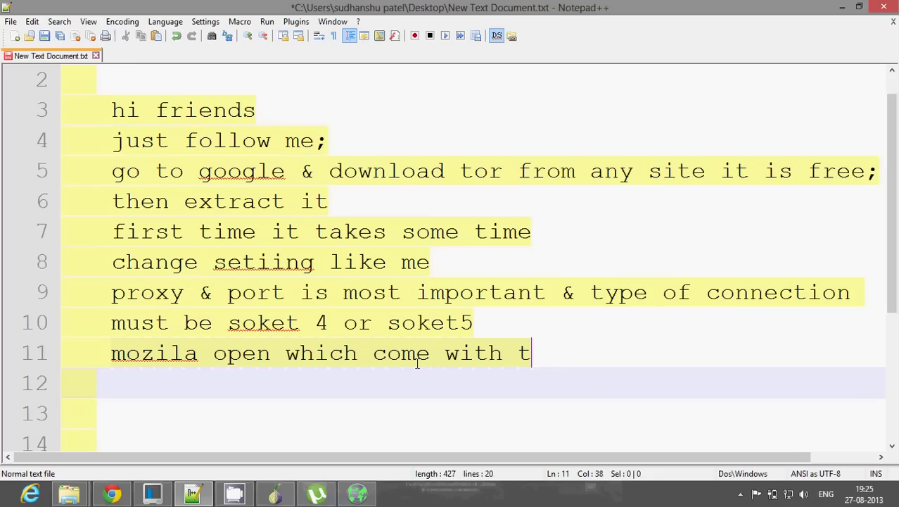
text(or d)
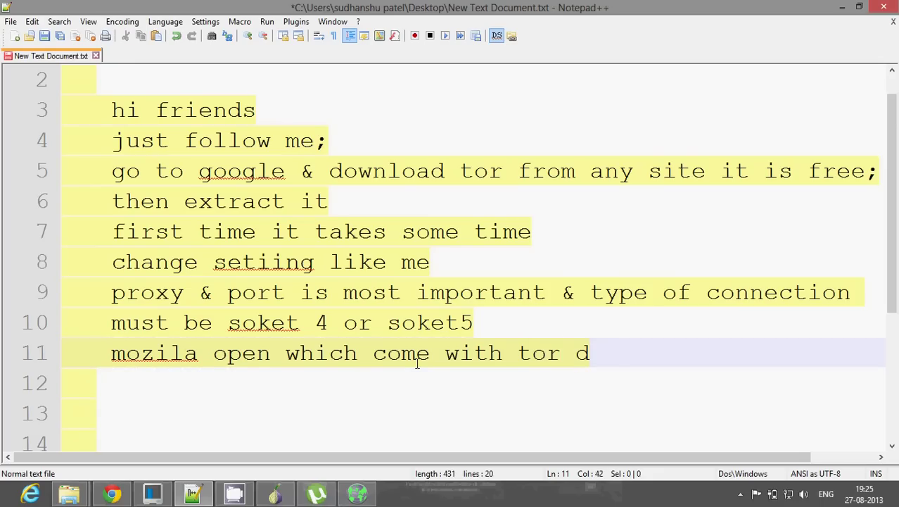
text(on't)
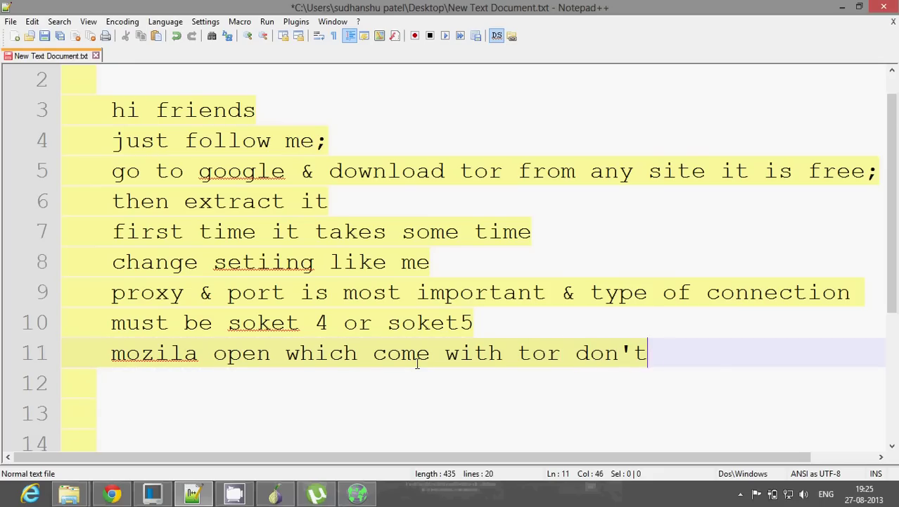
text( close )
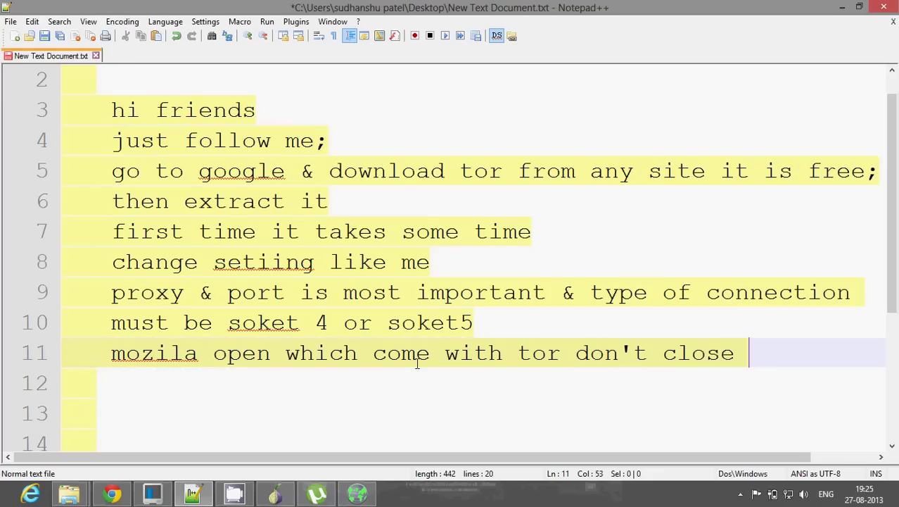
text(it;)
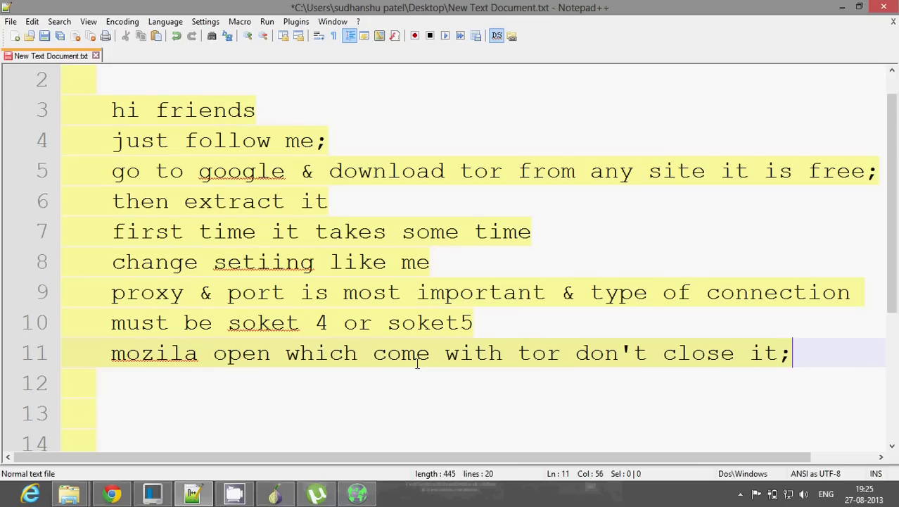
- Add another line to the notes reading "you can surf anonymusly in this"
key(Return)
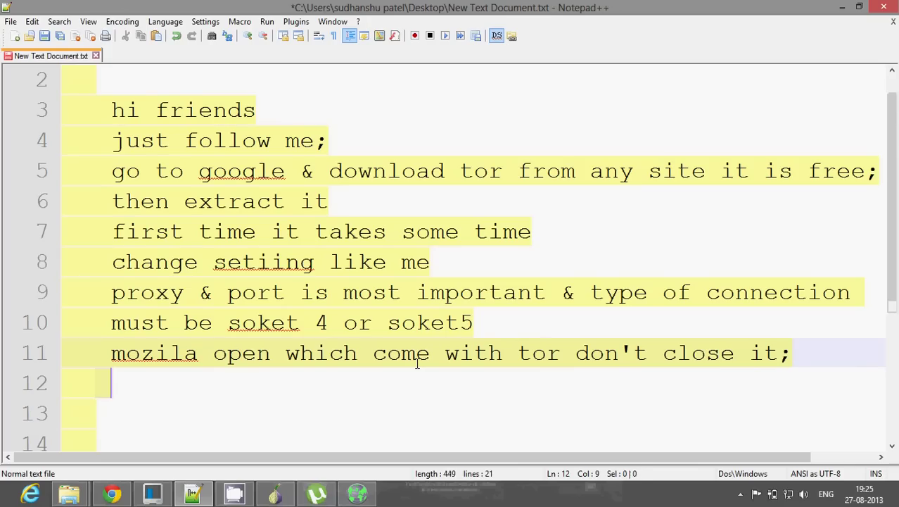
text(you can s)
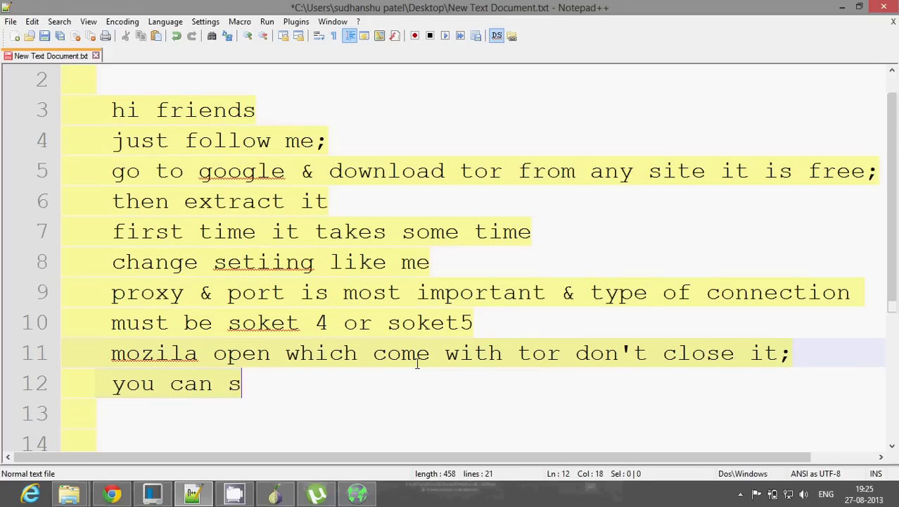
text(urf a)
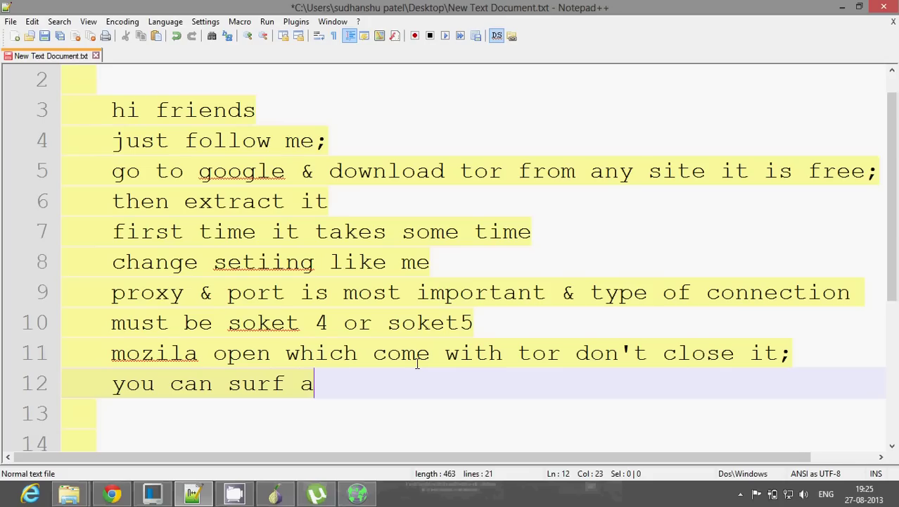
text(n)
text(onu)
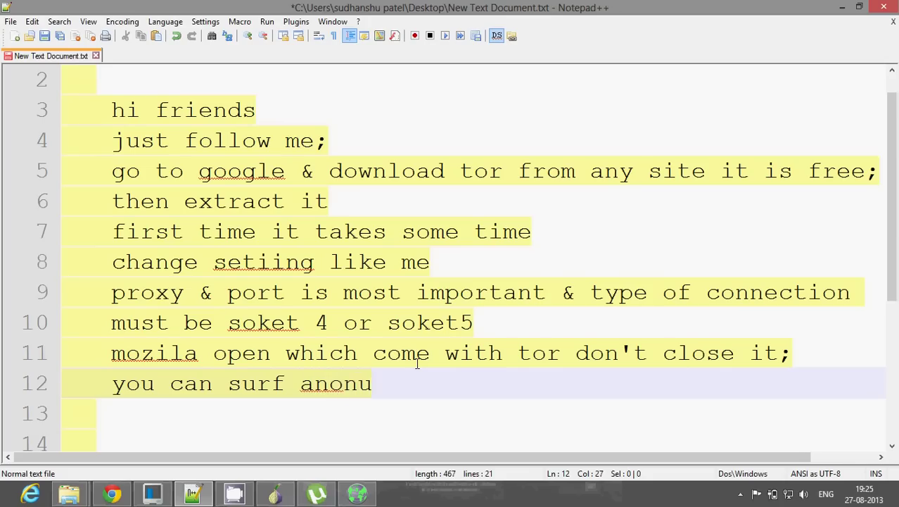
key(BackSpace)
text(ymusly in th)
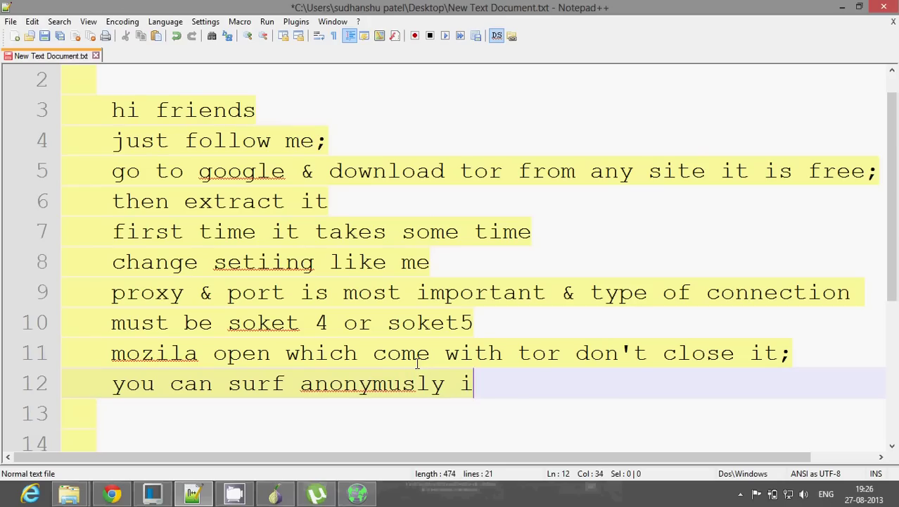
text(is)
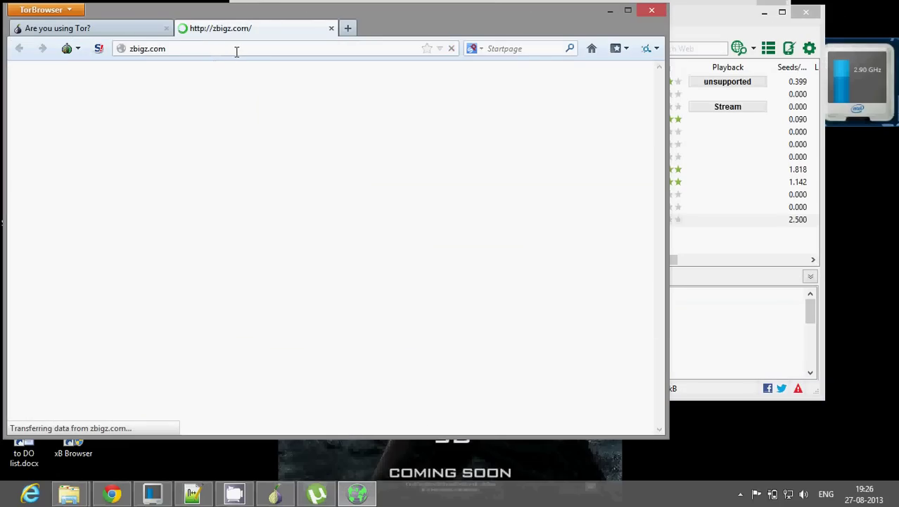
- In Tor Browser, check the "Are you using Tor?" page and return to the zbigz.com page, closing any extra blank tab
click(126, 31)
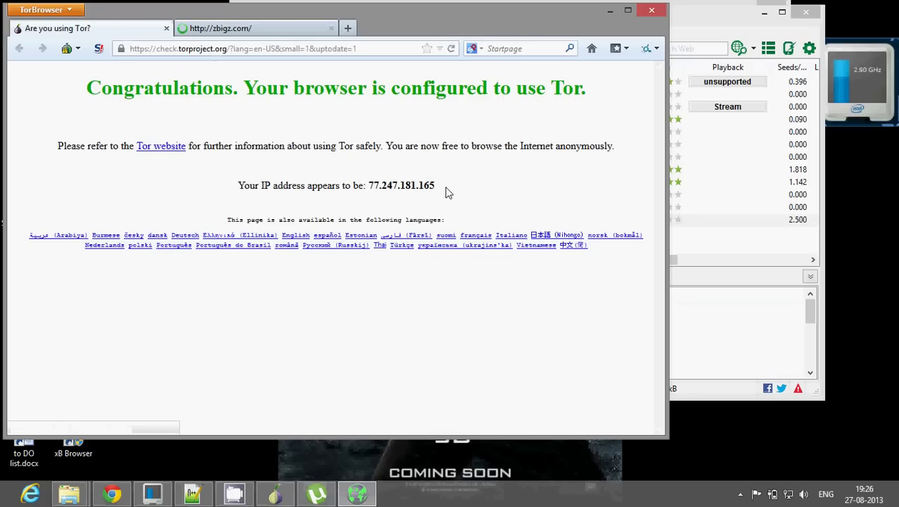
click(206, 29)
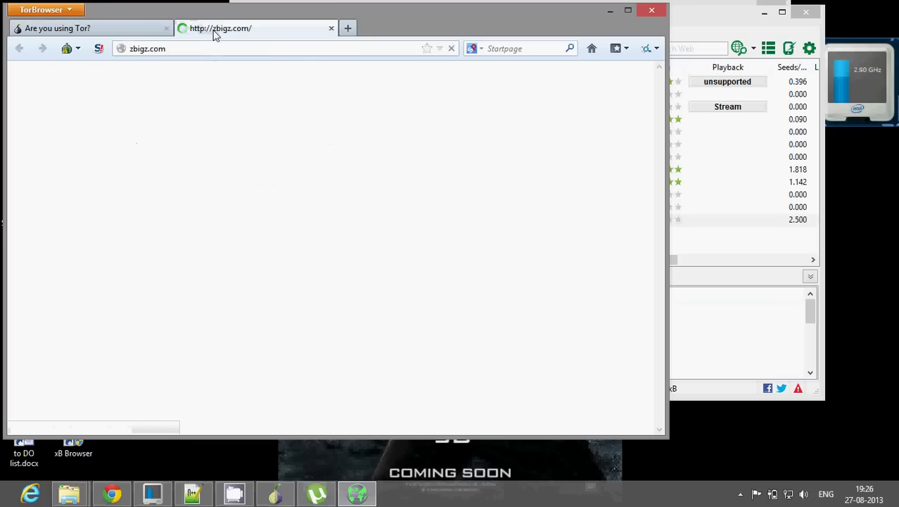
click(349, 29)
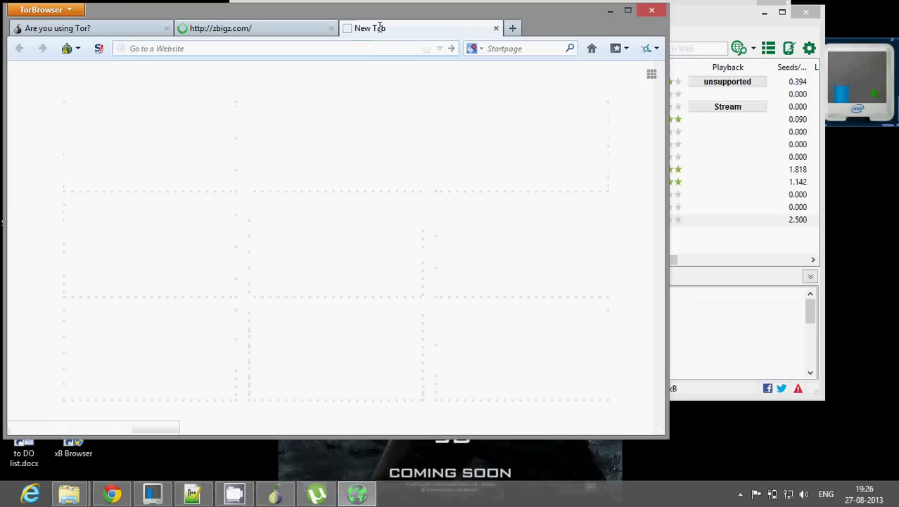
click(495, 29)
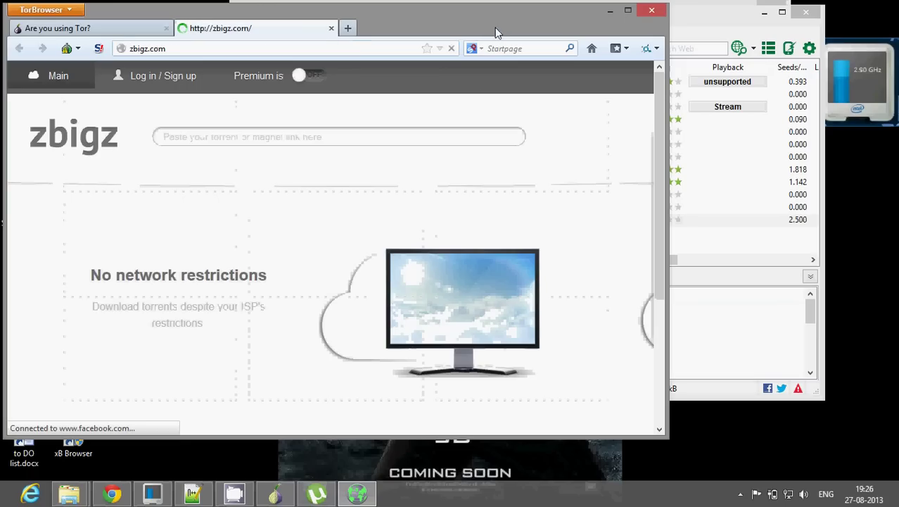
- Switch to Chrome and try to load zbigz.com in a new tab
click(112, 494)
click(272, 8)
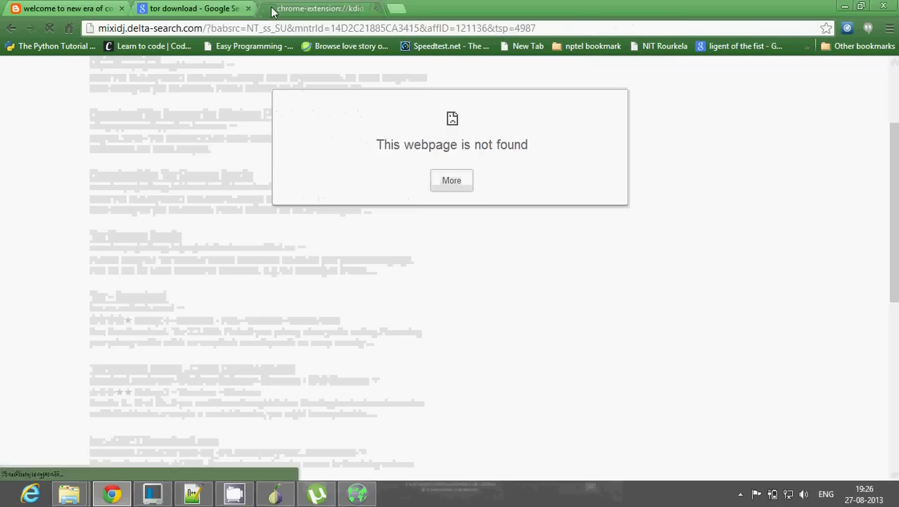
text(z)
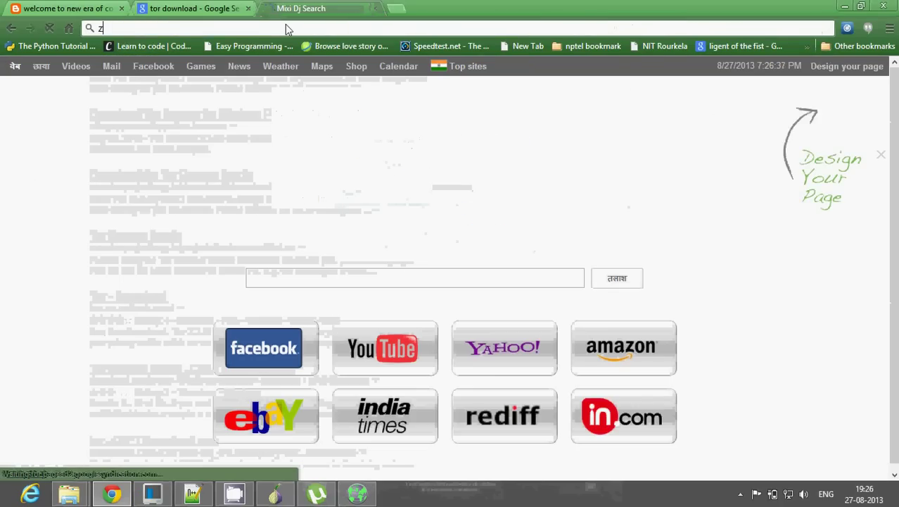
text(bigz)
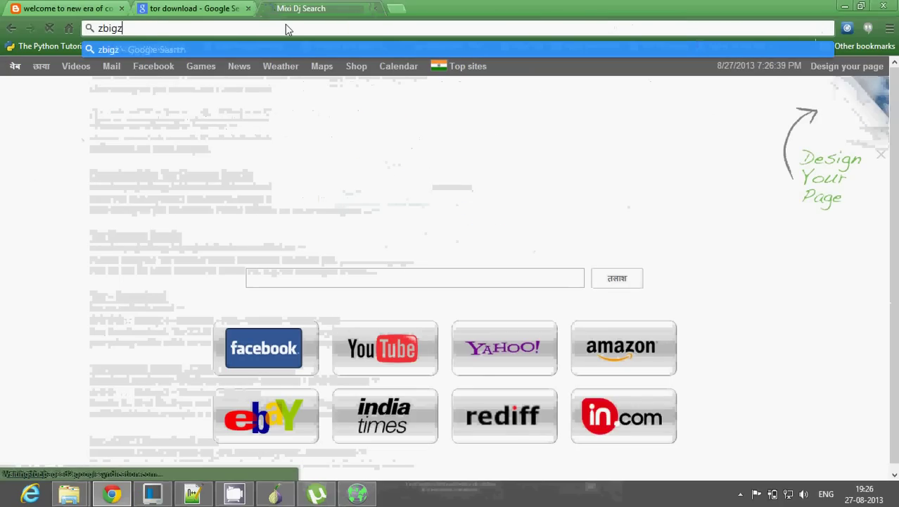
text(.com)
key(Return)
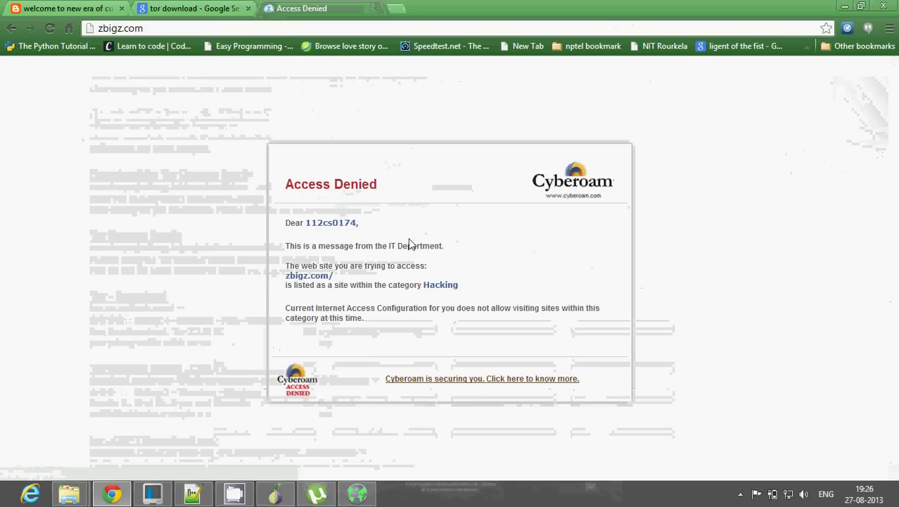
- Compare zbigz.com in Tor Browser and Chrome, then close its Chrome tab and minimize Chrome
click(367, 496)
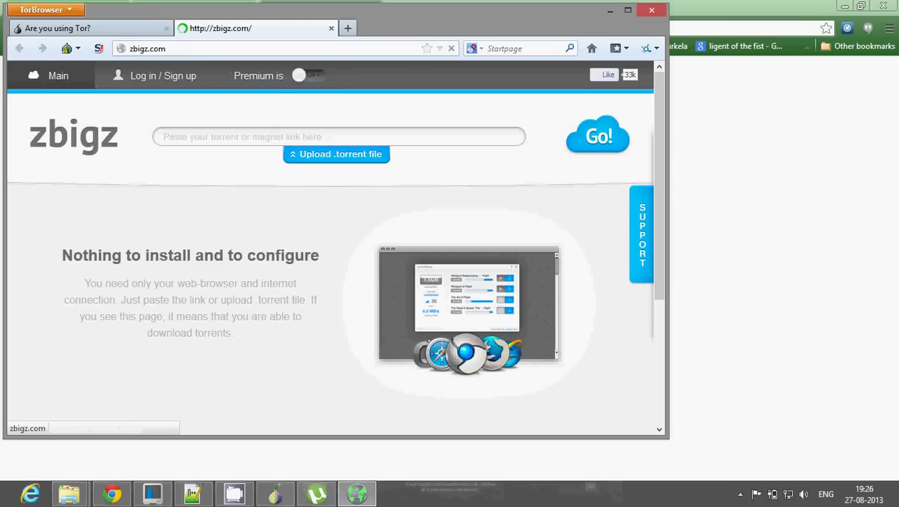
click(715, 10)
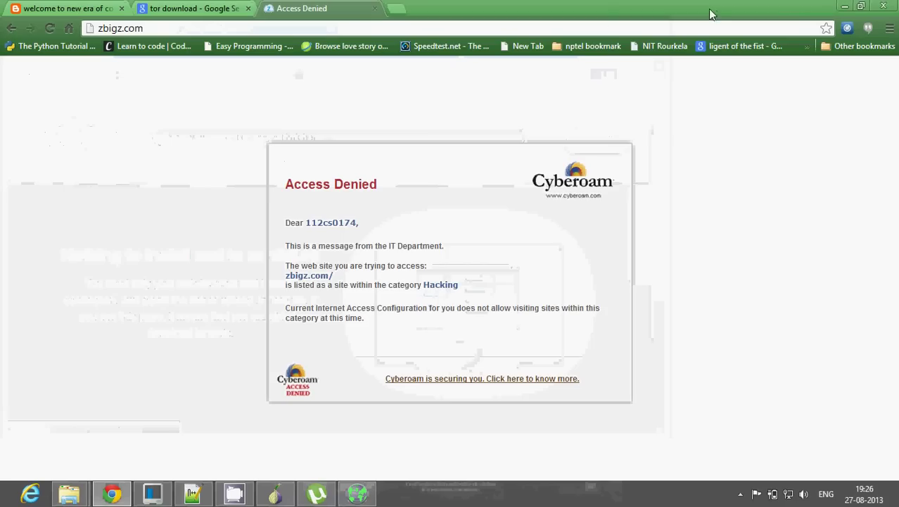
click(375, 8)
click(846, 6)
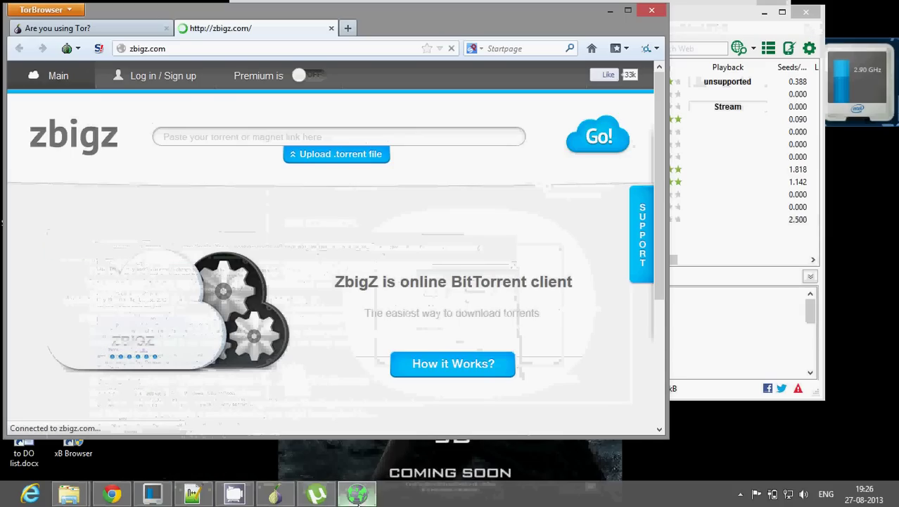
- Switch to the Vidalia Control Panel and open the current torrc for editing from the advanced settings
click(276, 496)
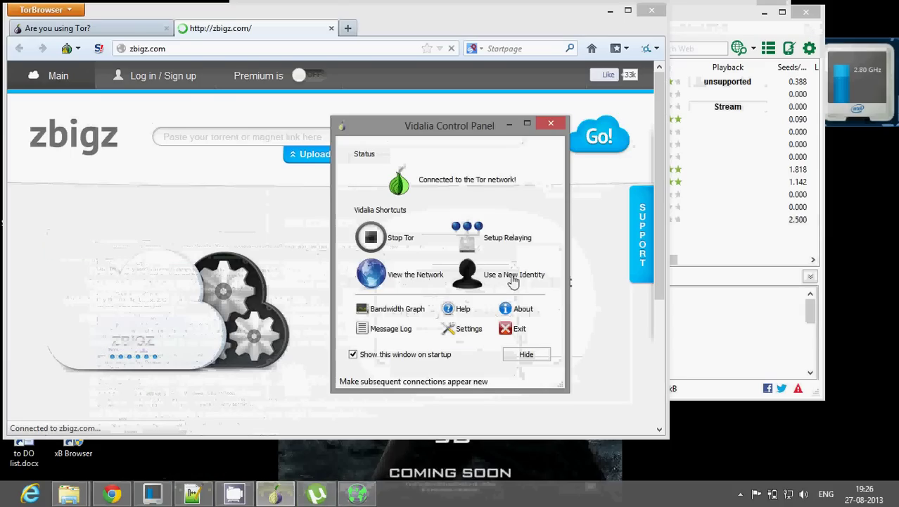
click(463, 329)
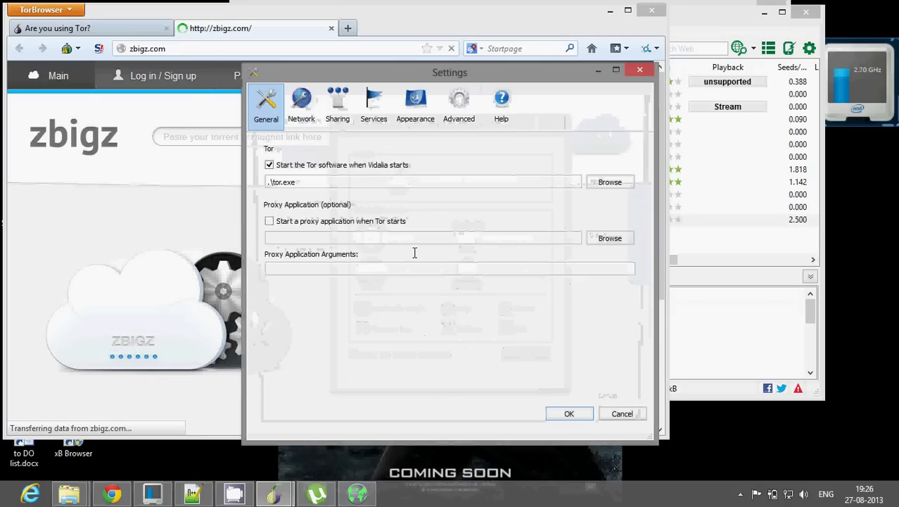
click(459, 104)
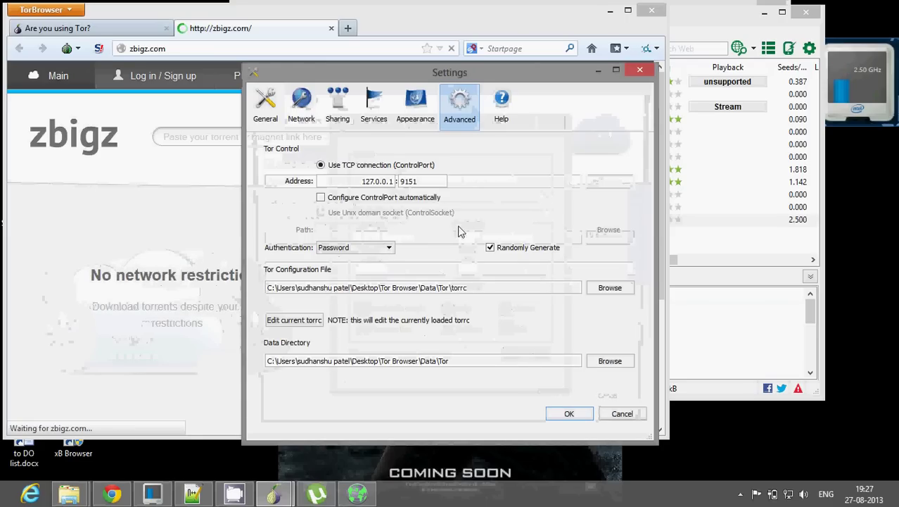
click(295, 320)
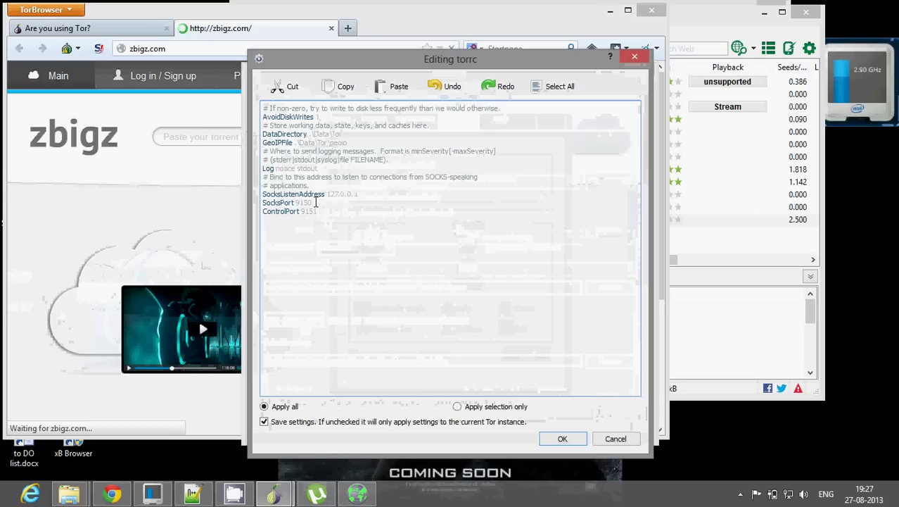
- Copy the SocksPort value 9150 from the torrc text
drag(313, 202, 261, 204)
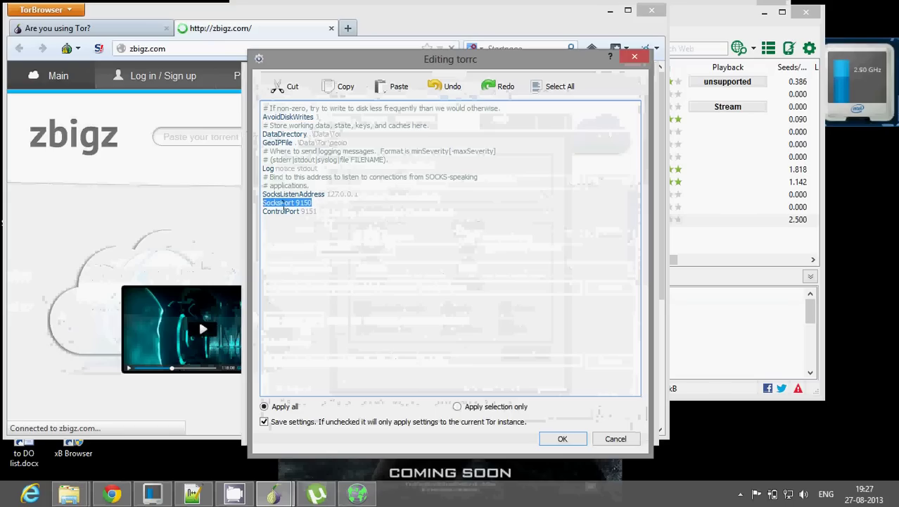
click(316, 205)
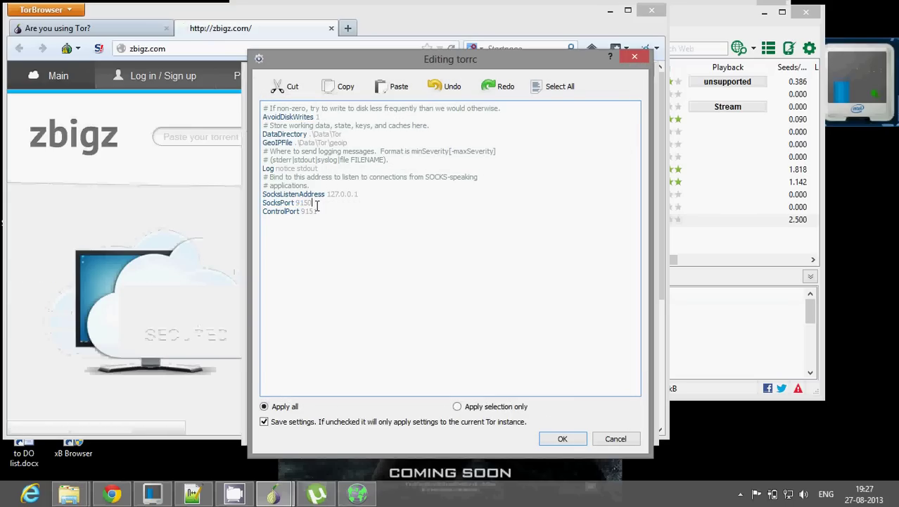
drag(316, 204, 301, 203)
right_click(299, 204)
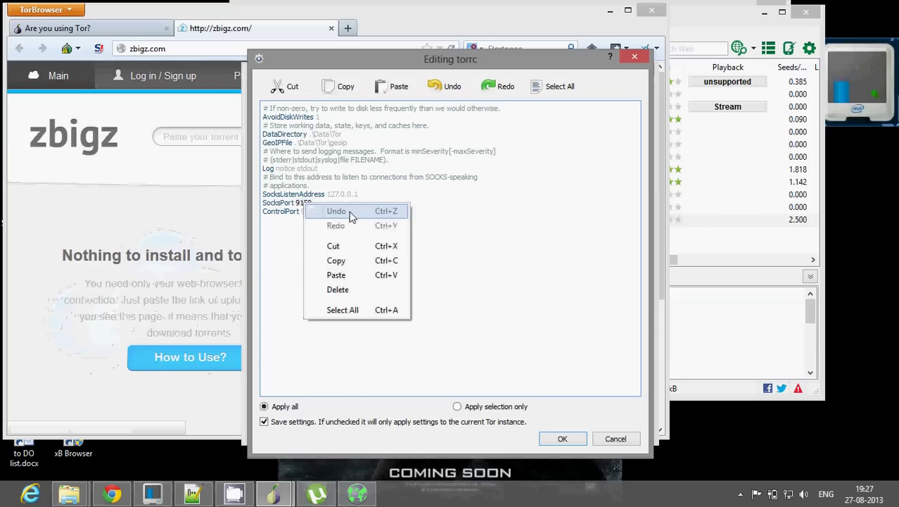
click(346, 256)
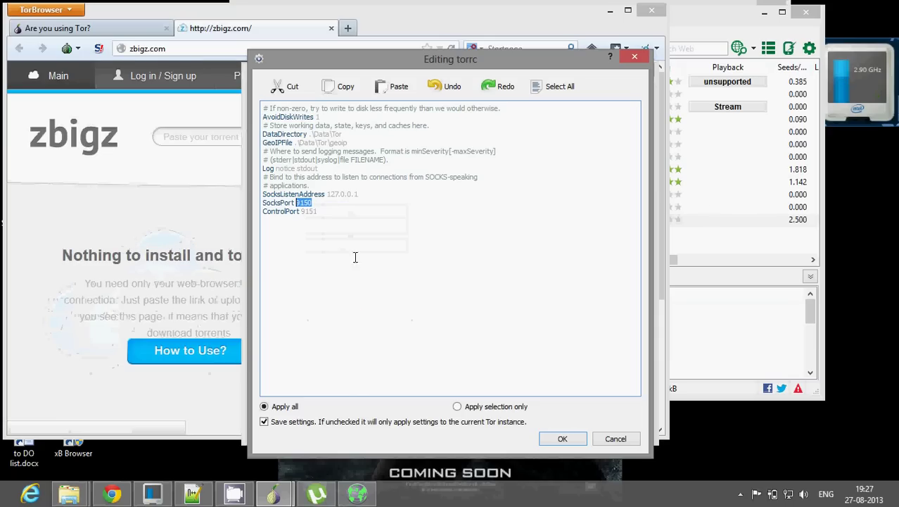
- Switch to µTorrent, re-enter 9150 as the proxy port in the connection preferences, apply it, and select the Wolverine torrent
click(811, 48)
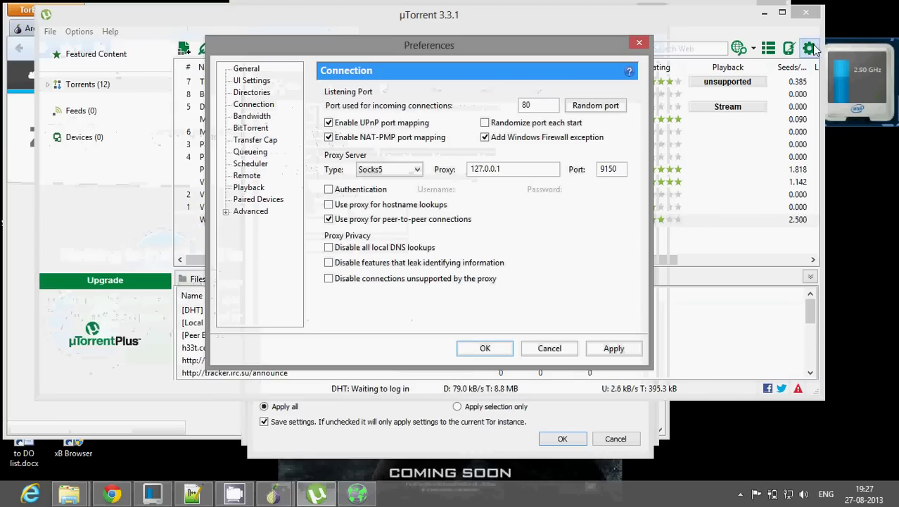
click(622, 168)
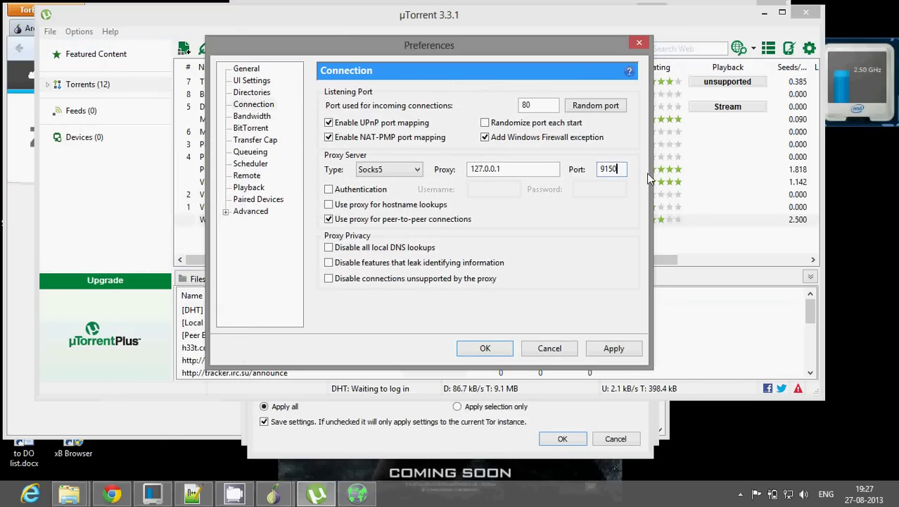
key(BackSpace)
key(BackSpace)
key(BackSpace)
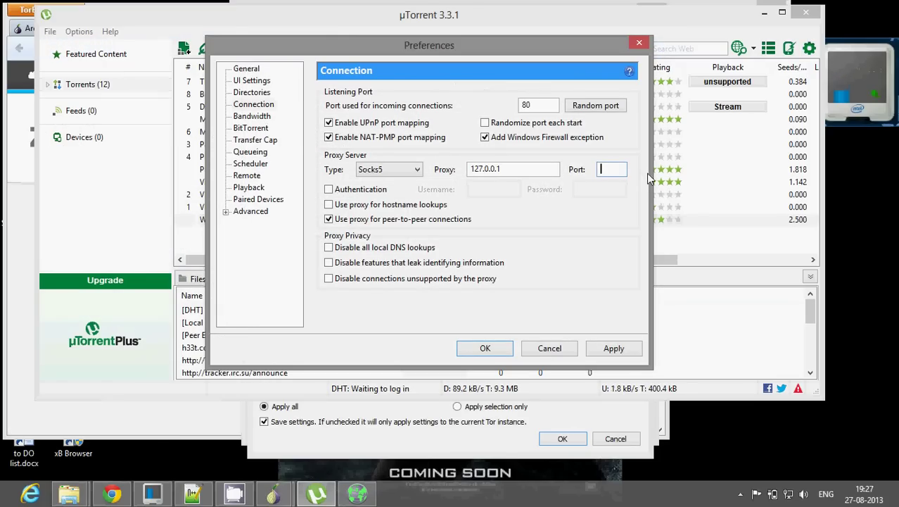
click(630, 352)
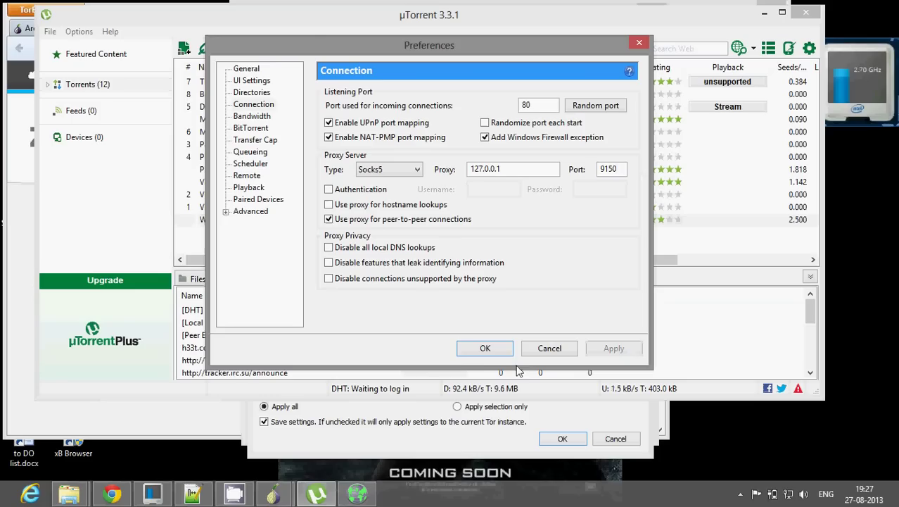
click(484, 349)
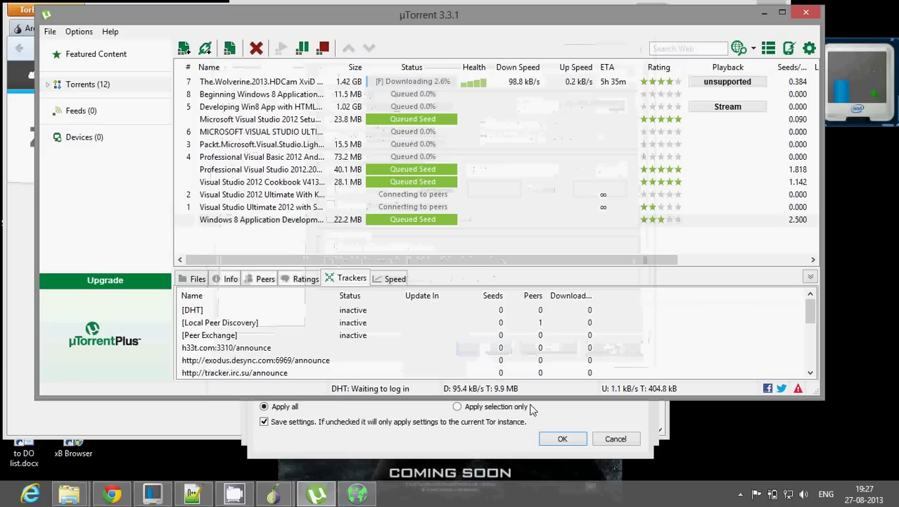
click(509, 85)
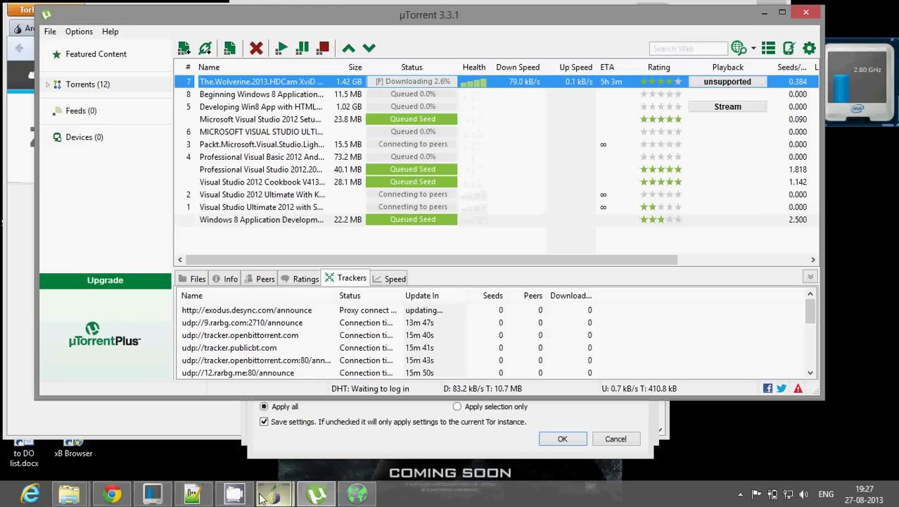
- Switch to Notepad++ and add the line "you can see download started" below "you can surf anonymusly in this"
click(204, 496)
click(492, 411)
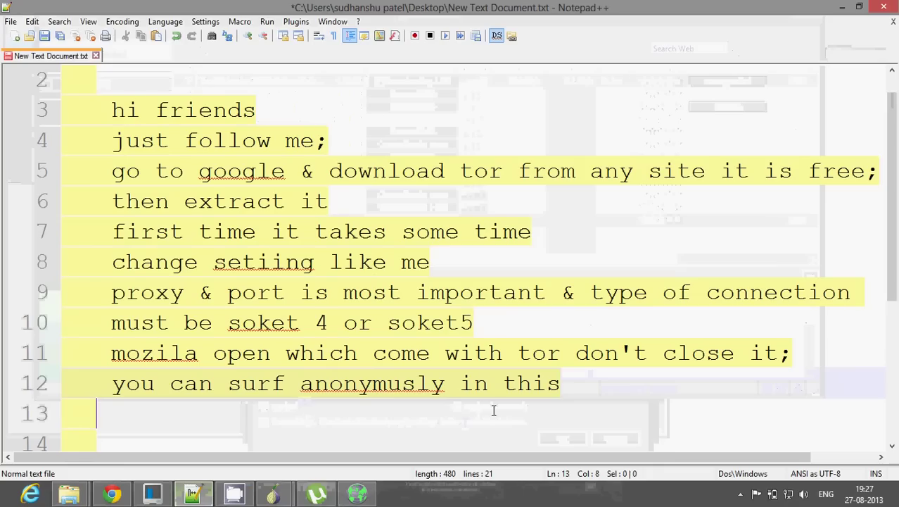
click(593, 389)
key(Return)
text(you can )
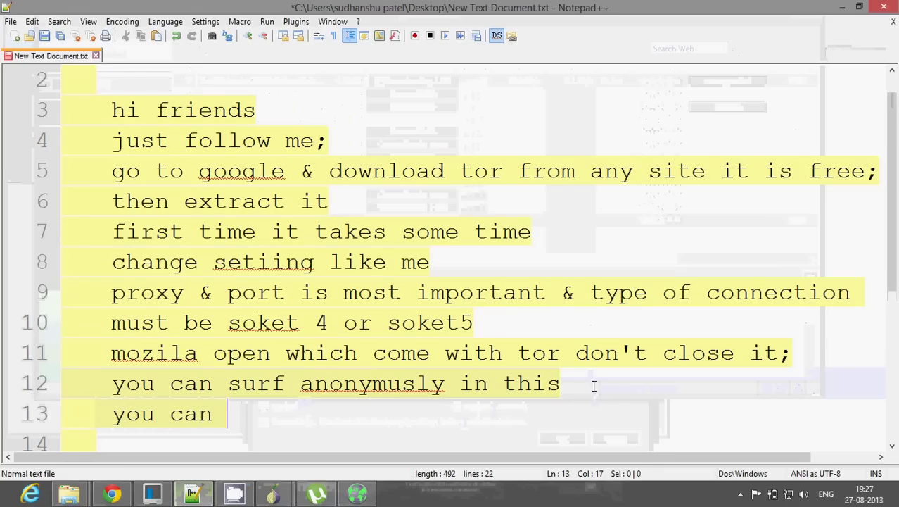
text(see d)
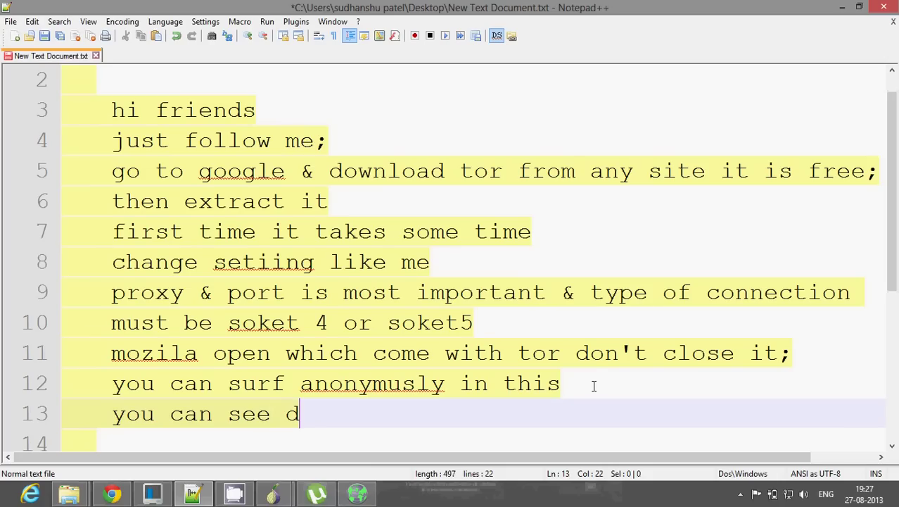
text(ownload)
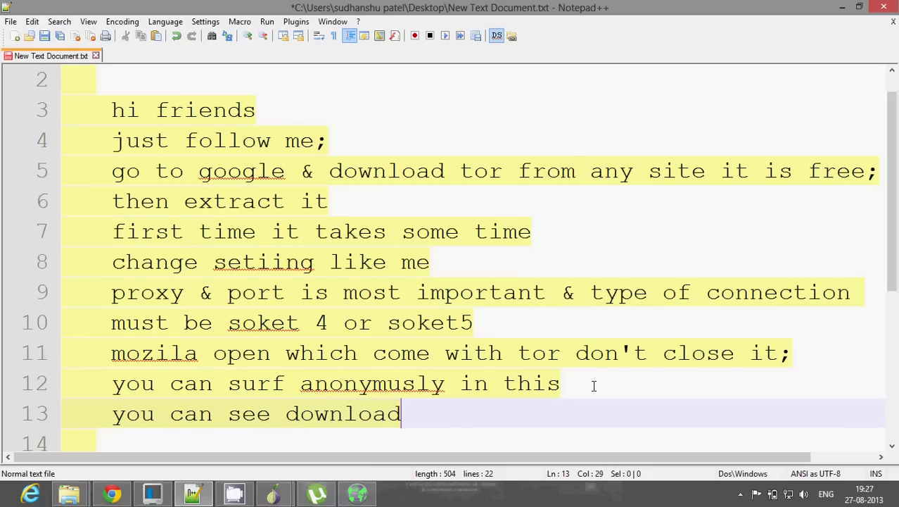
text( started)
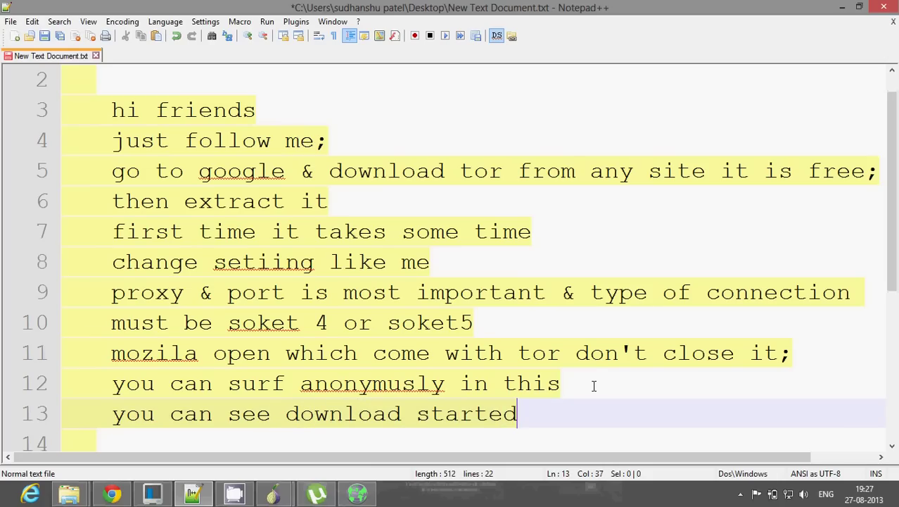
- Minimize Notepad++ and set µTorrent's proxy type to (none) in the connection preferences, applying the change
click(843, 7)
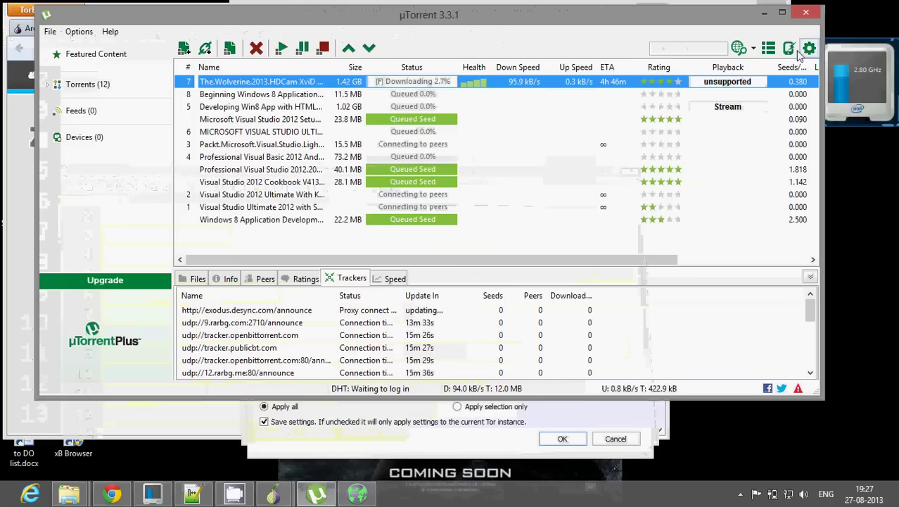
click(810, 48)
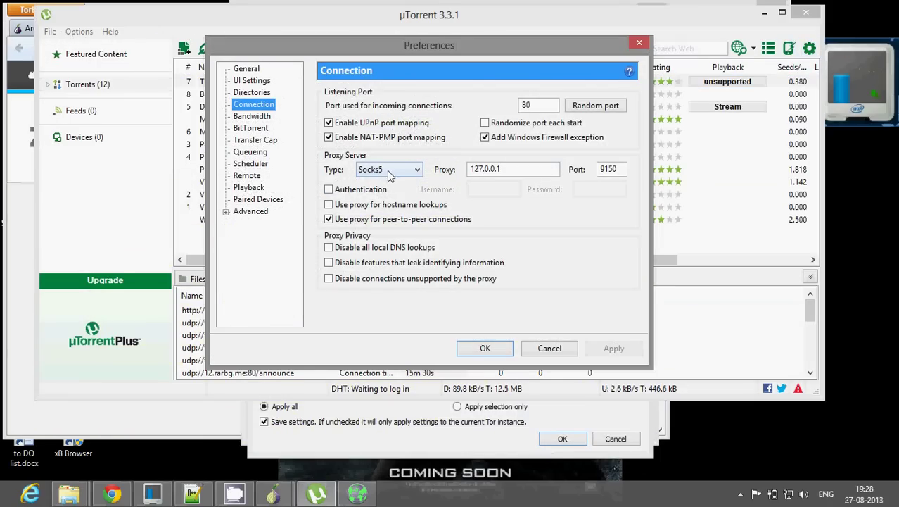
click(389, 172)
click(401, 184)
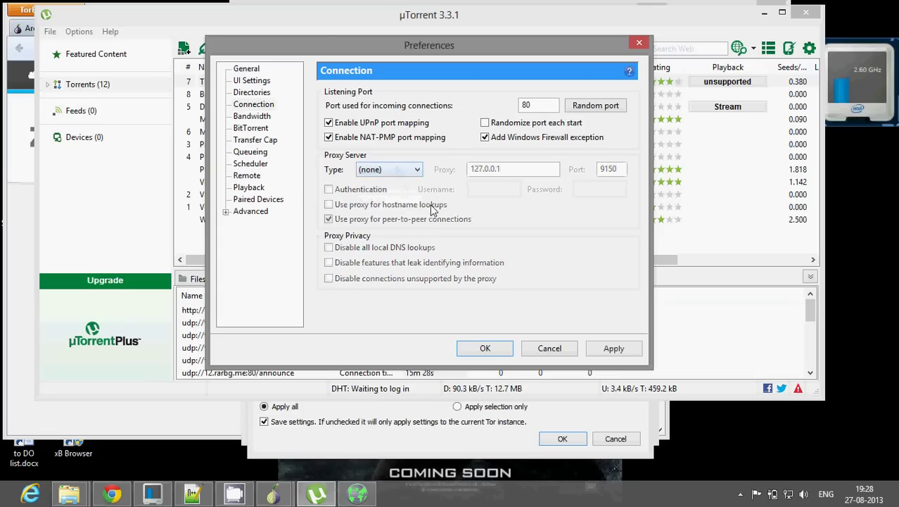
click(617, 348)
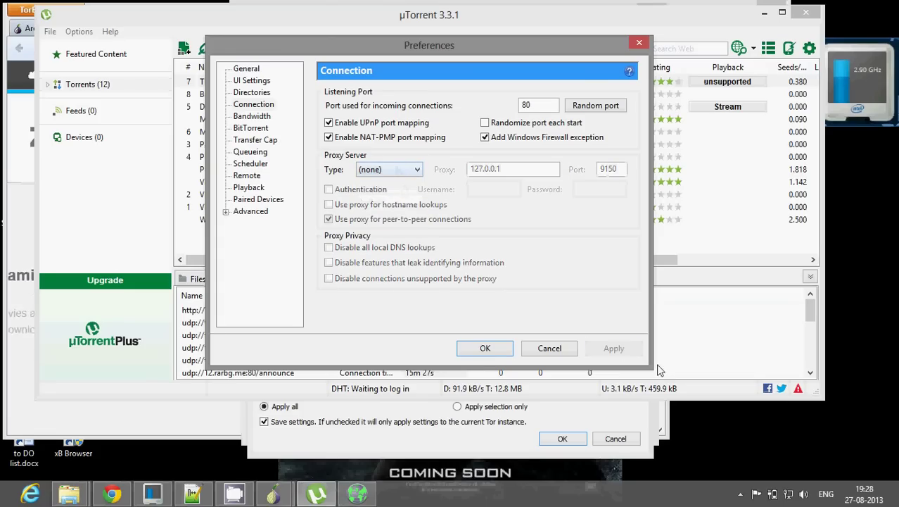
click(484, 349)
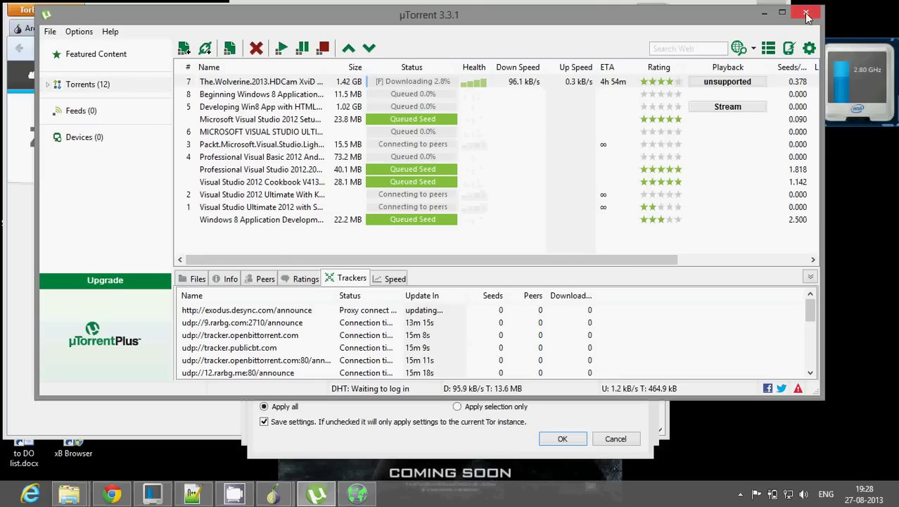
- Exit µTorrent completely through its notification area icon
click(740, 495)
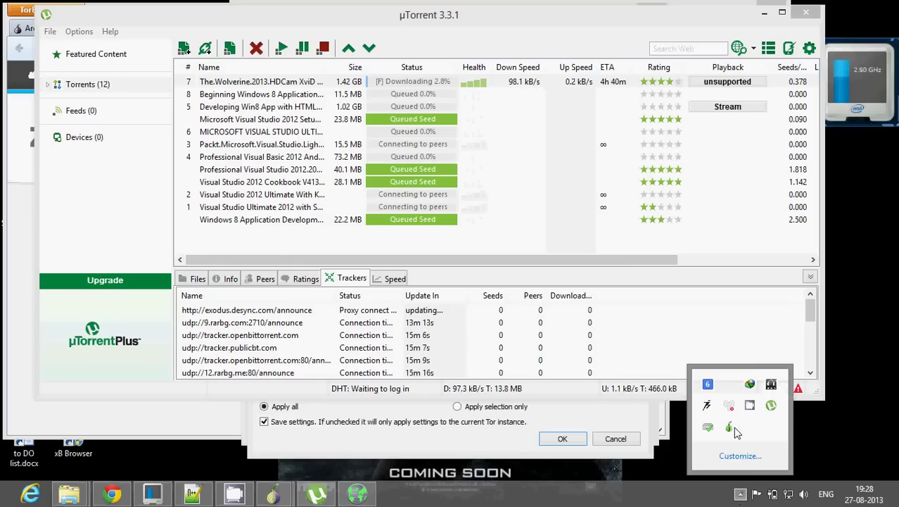
mouse_move(772, 413)
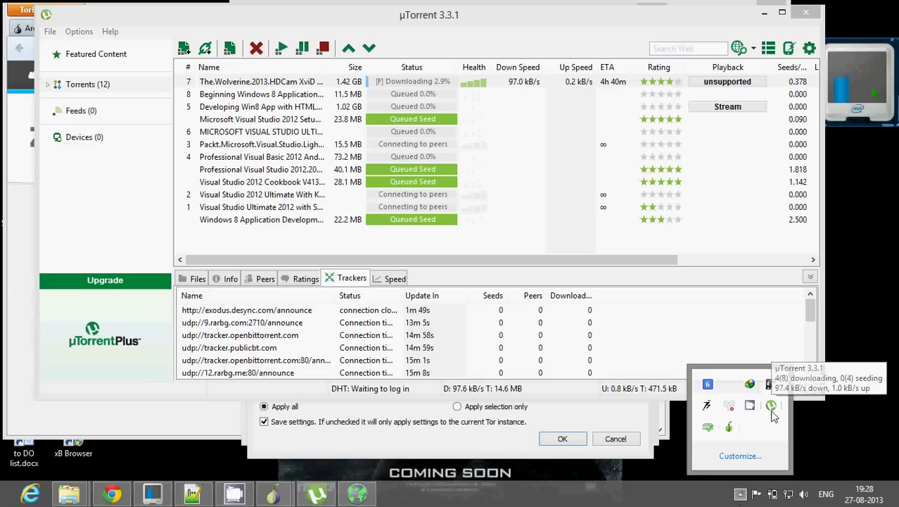
right_click(772, 412)
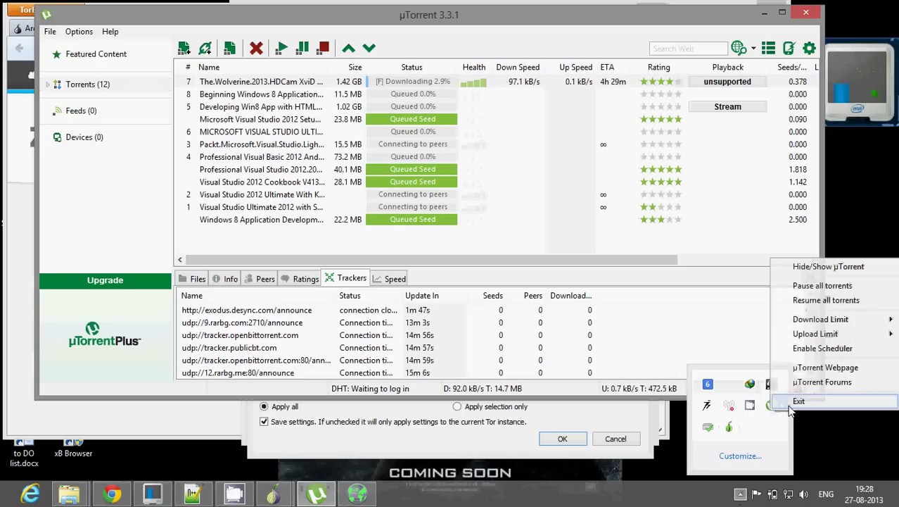
click(799, 401)
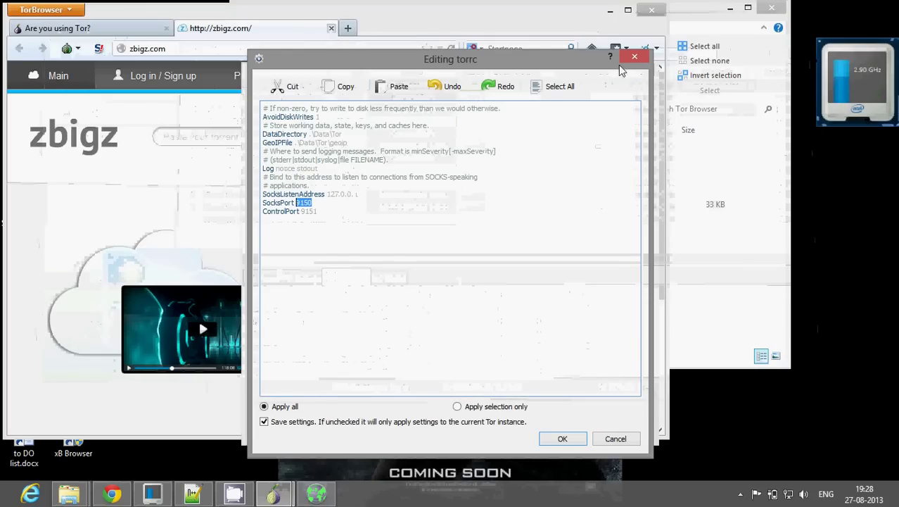
- Close the torrc editor, the zbigz.com tab and the Vidalia settings, and minimize Tor Browser
click(635, 56)
click(332, 29)
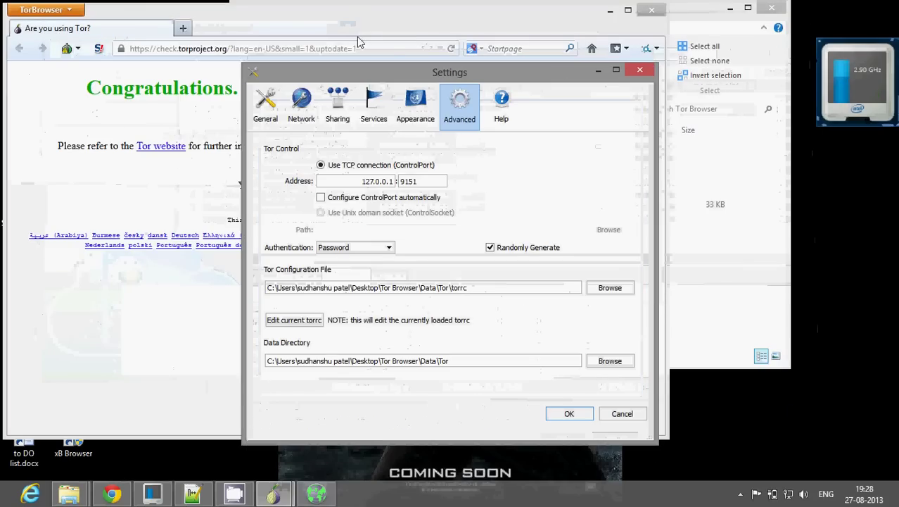
click(639, 70)
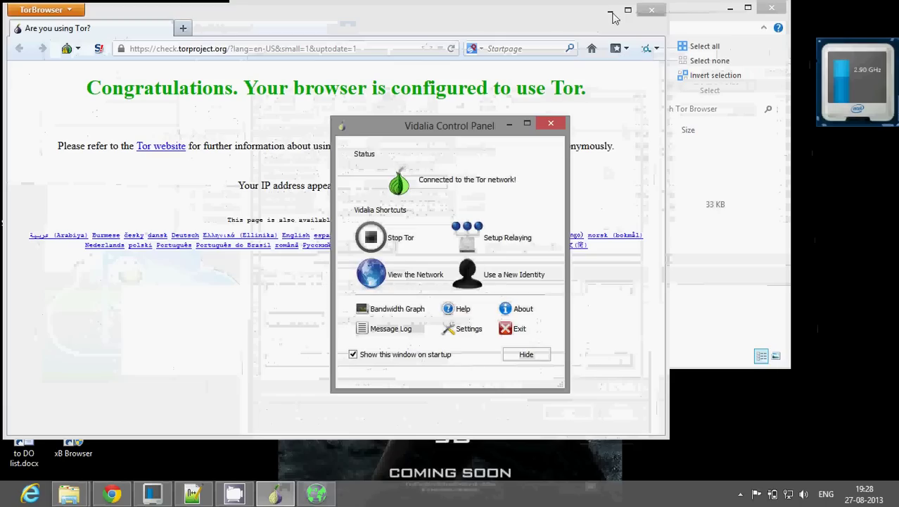
click(613, 15)
click(610, 13)
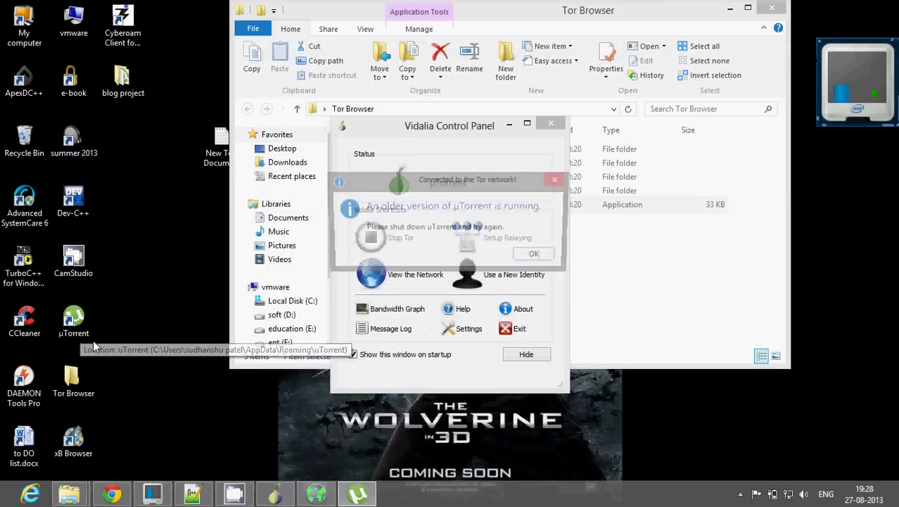
- Dismiss the older-version message, check that µTorrent has shut down, relaunch it from the desktop and select the Wolverine torrent
click(534, 256)
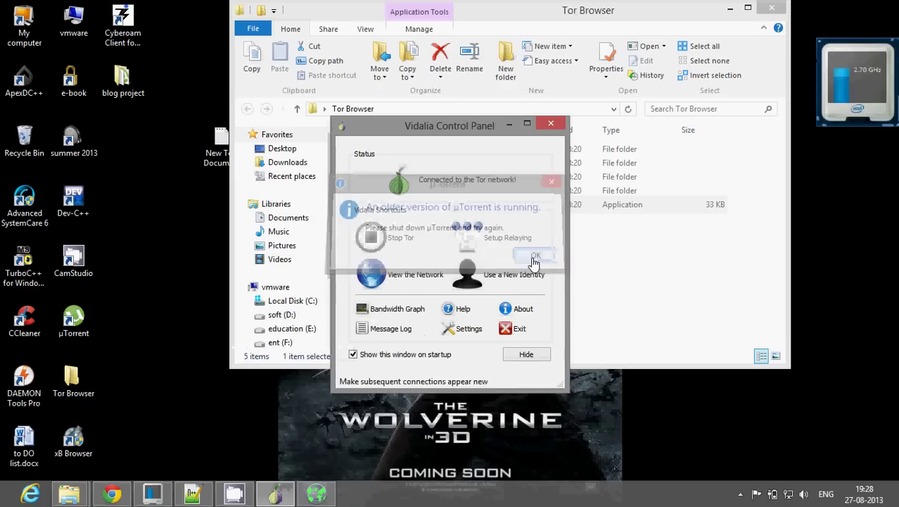
click(741, 494)
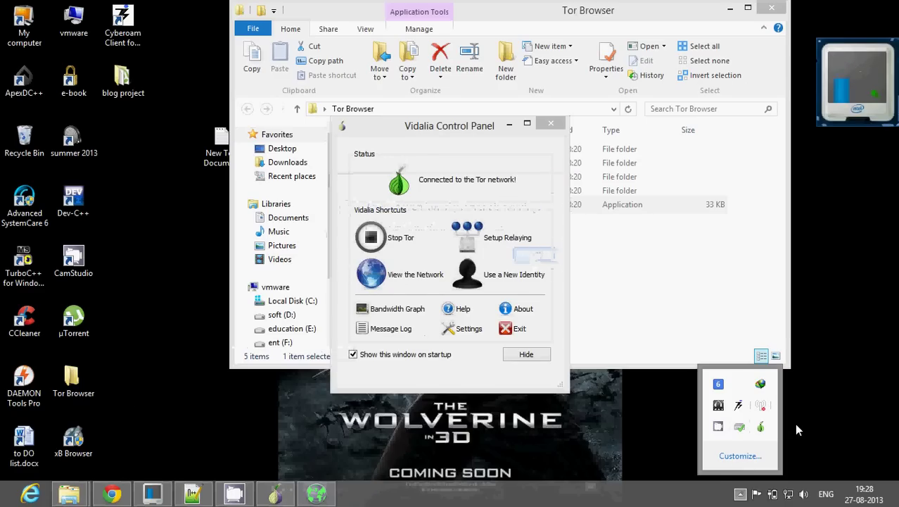
click(92, 324)
double_click(91, 324)
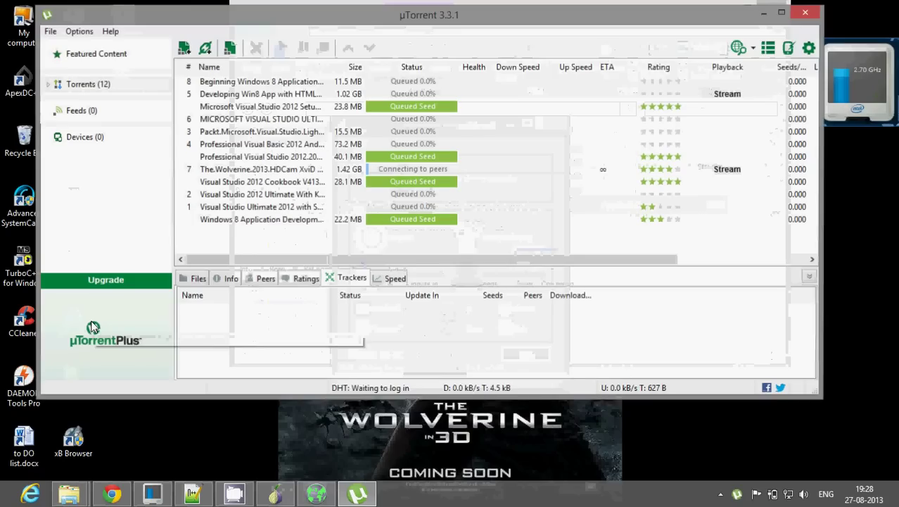
click(425, 171)
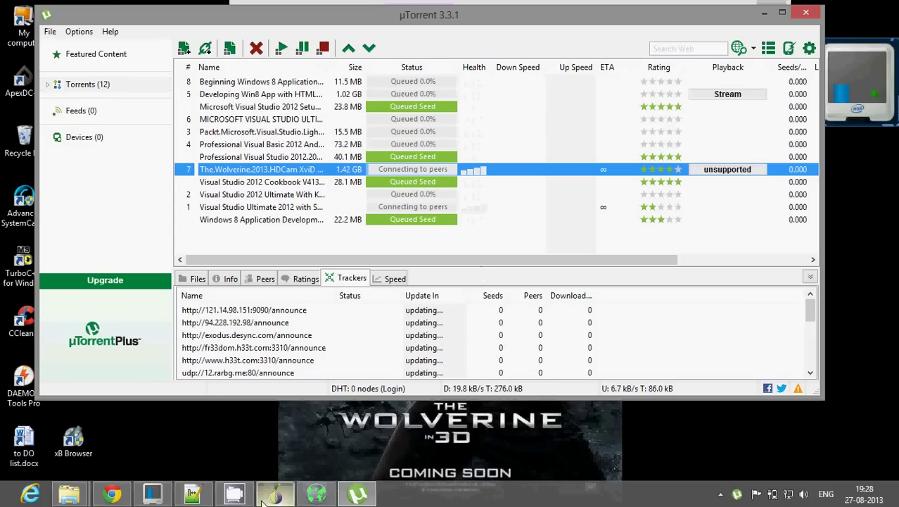
- Switch to Notepad++, add the line "now download can't start as i change proxy setting" below the notes, and return to µTorrent to check the torrents
click(201, 494)
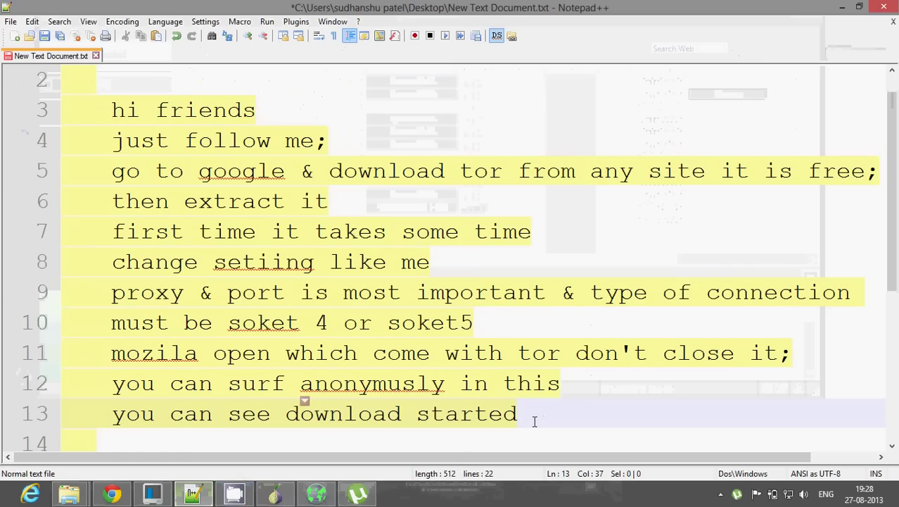
key(Return)
text(now )
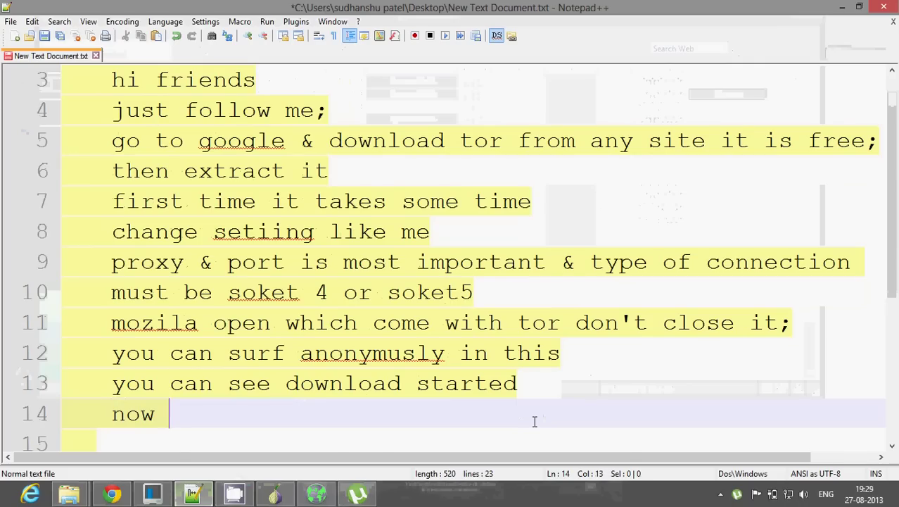
text(down)
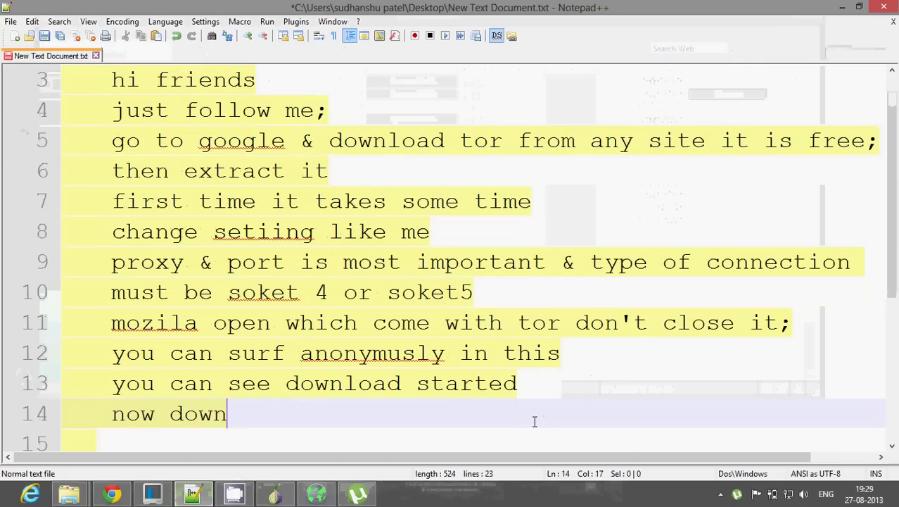
text(load c)
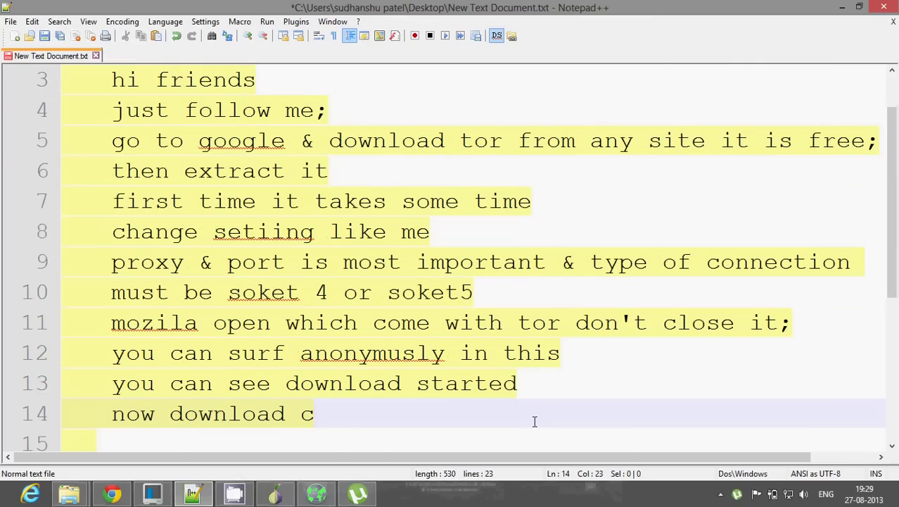
text(an't start )
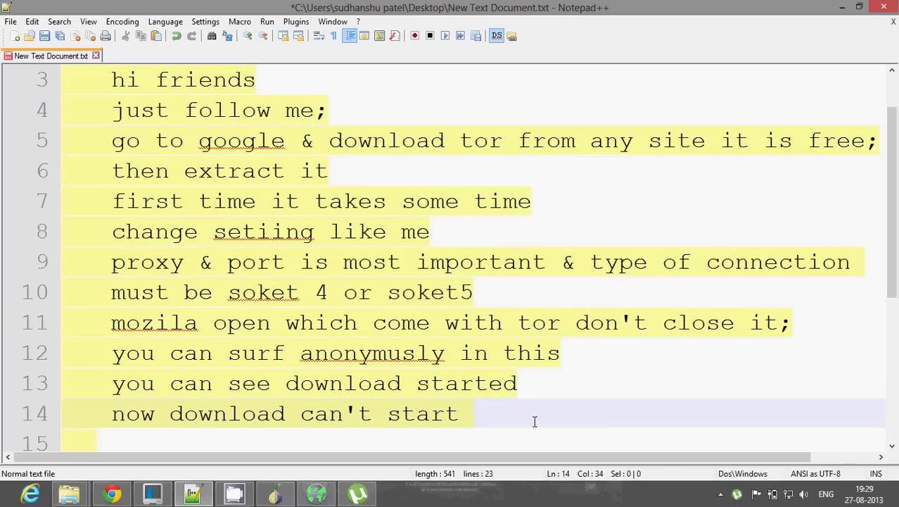
text(as i sto)
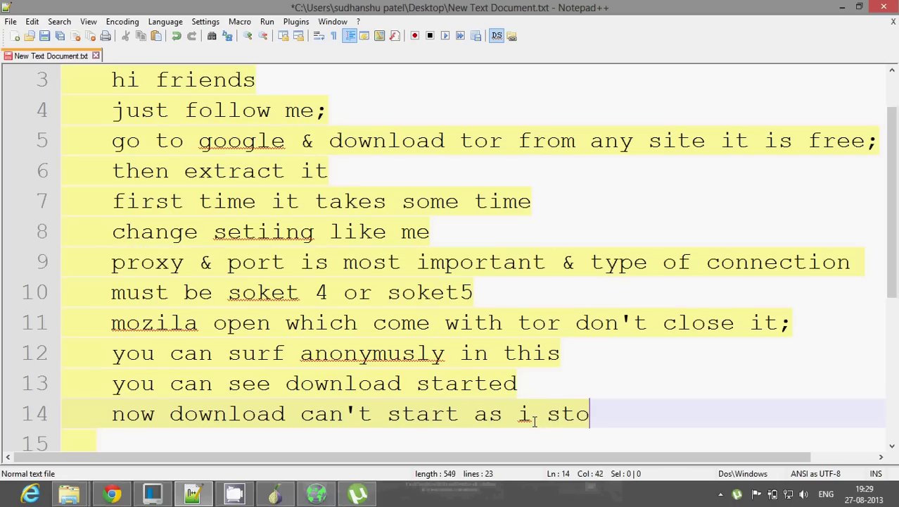
key(BackSpace)
key(BackSpace)
key(BackSpace)
text(change )
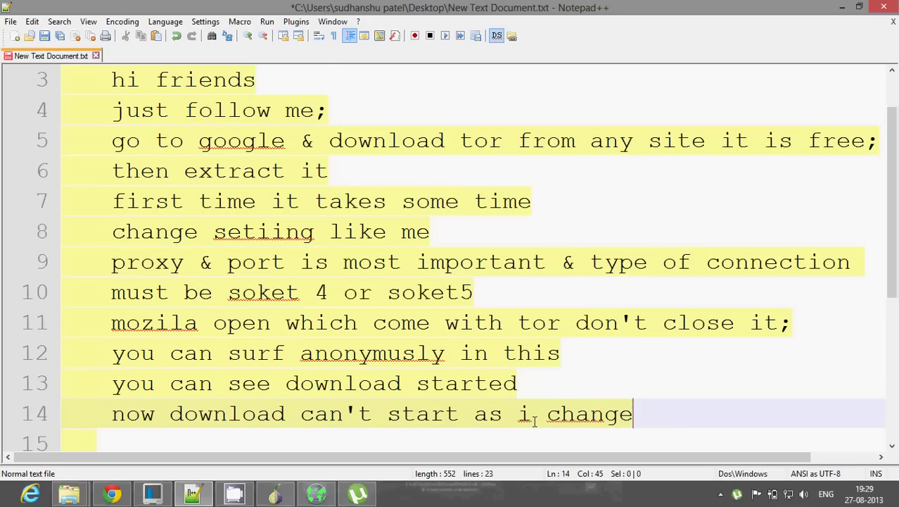
text(pr)
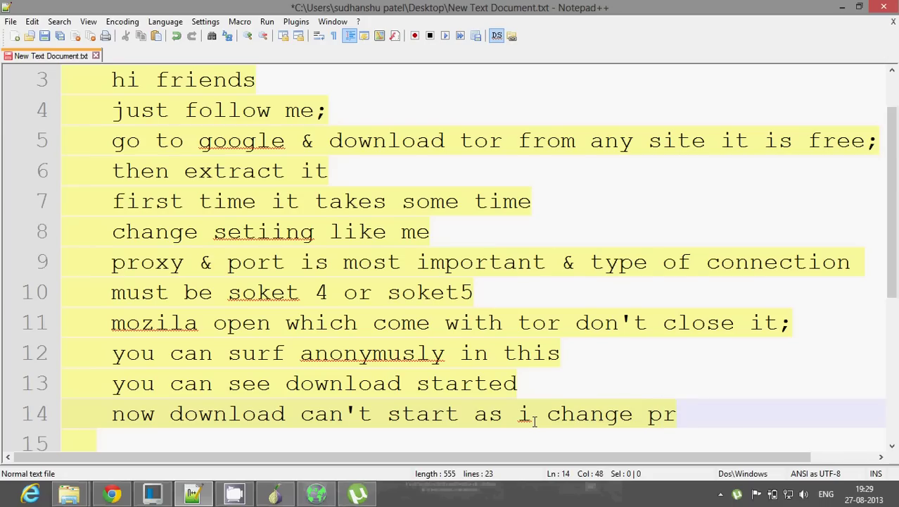
text(oxy set)
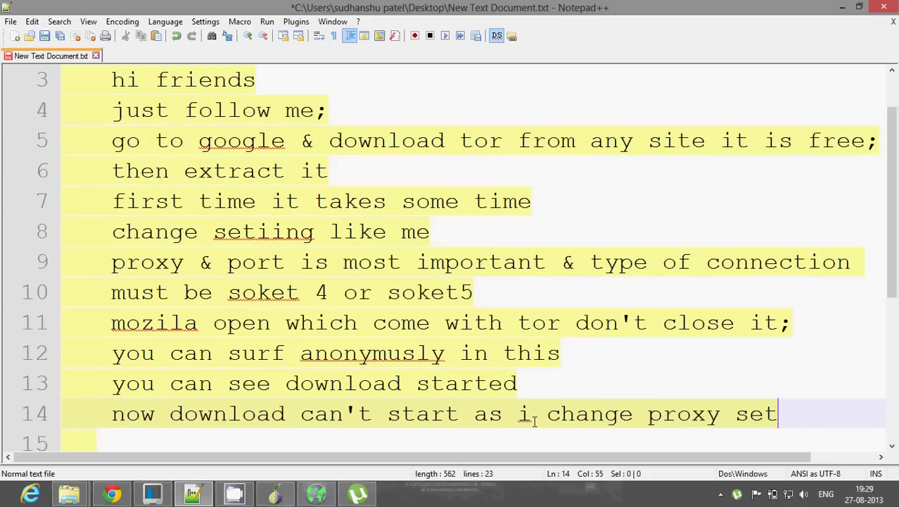
text(ting)
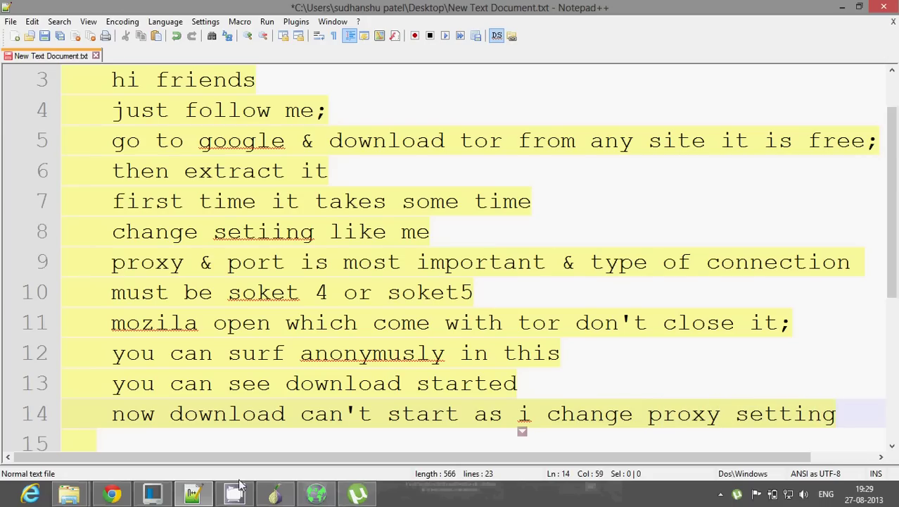
click(358, 494)
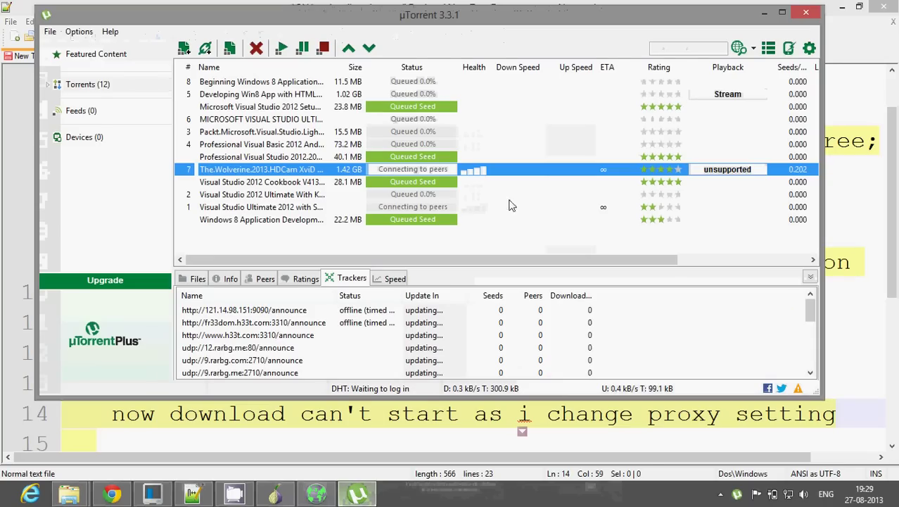
- Return to the Notepad++ notes and write "now configure to tor proxy" on line 16, leaving line 15 blank
click(223, 430)
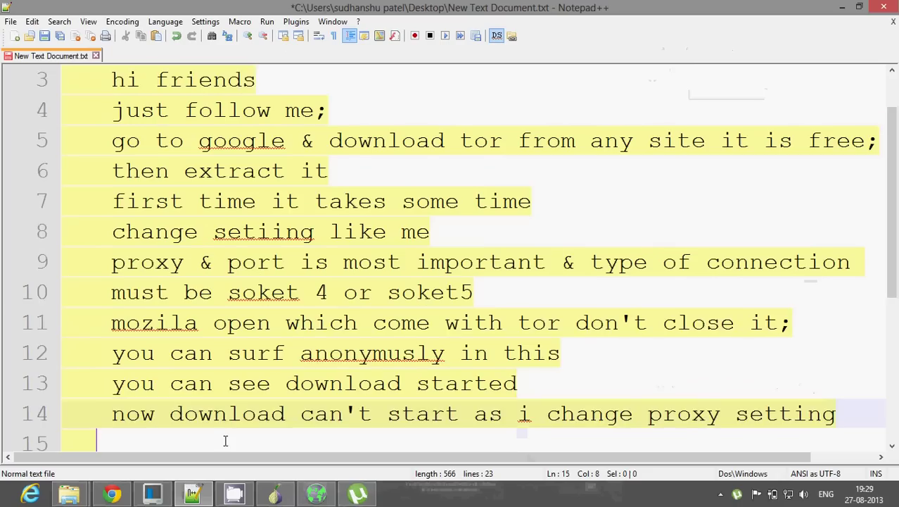
key(Down)
key(Down)
key(Down)
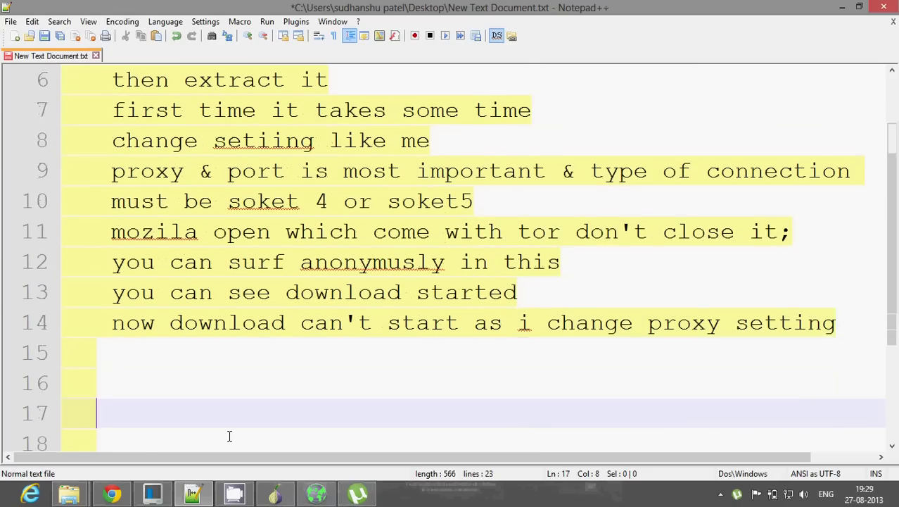
key(Down)
key(Down)
key(Down)
key(Down)
key(Down)
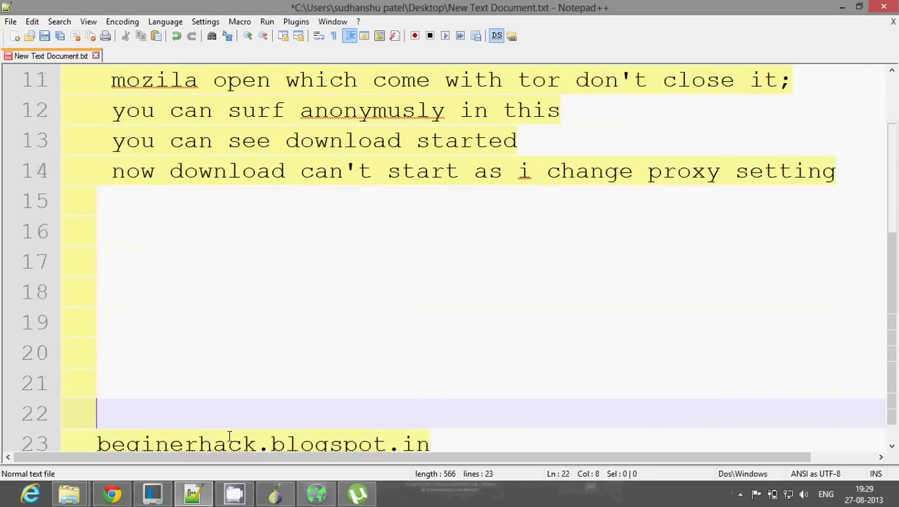
key(Up)
key(Up)
key(Up)
key(Up)
key(Up)
key(Up)
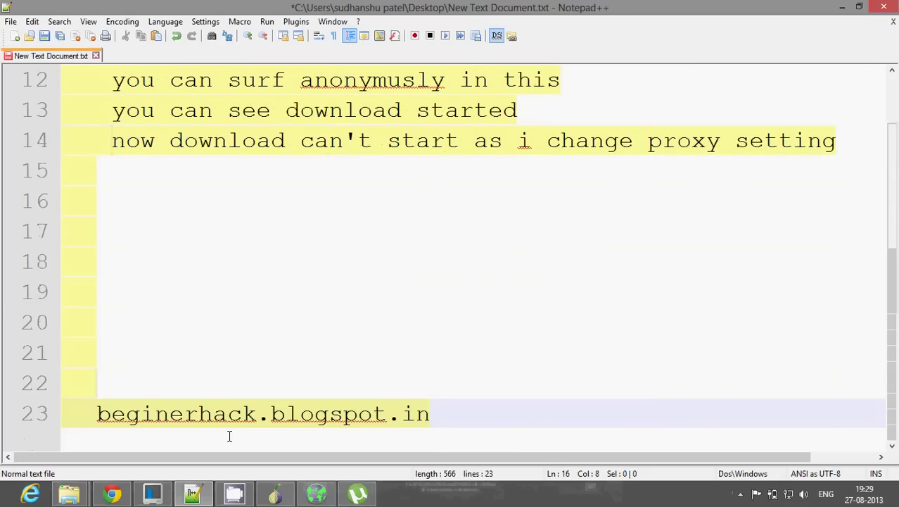
text(now )
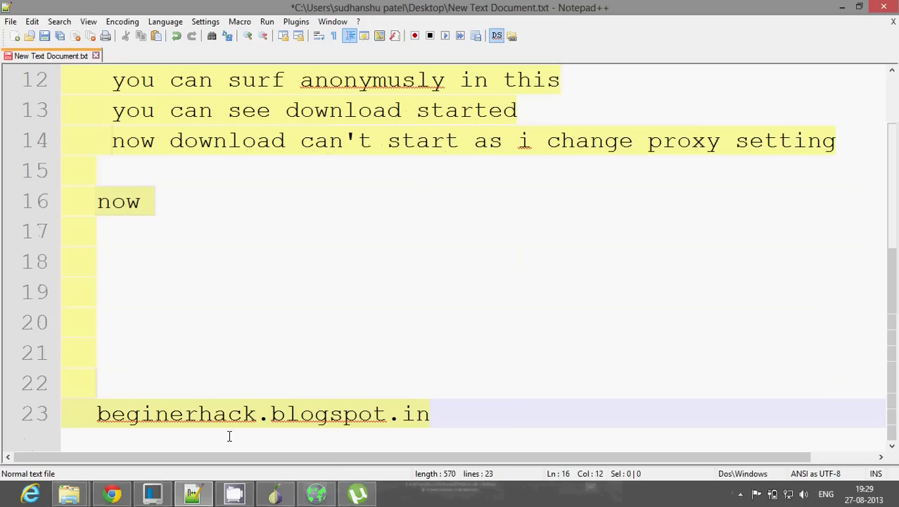
text(confi)
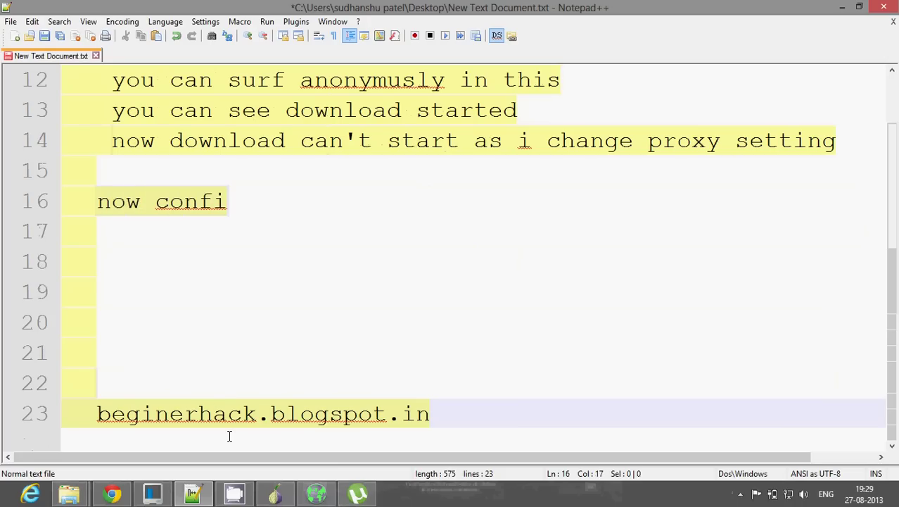
text(gure )
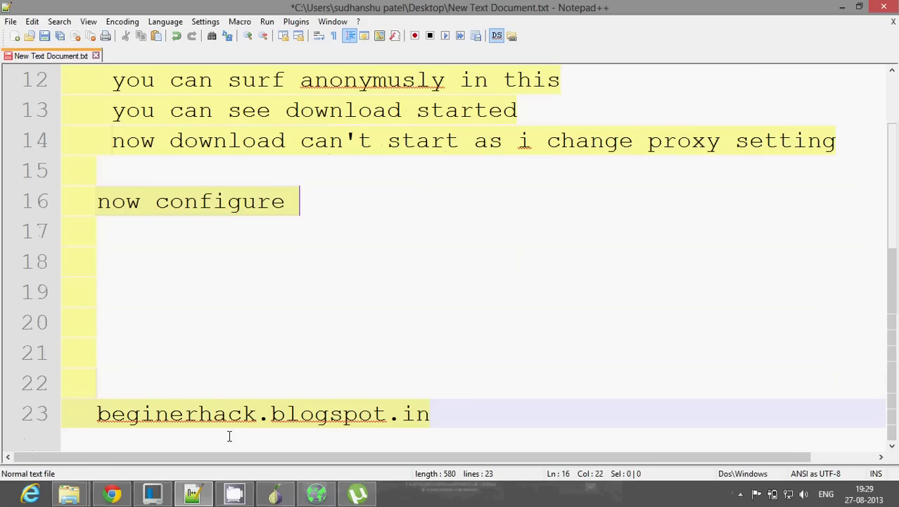
text(to tor )
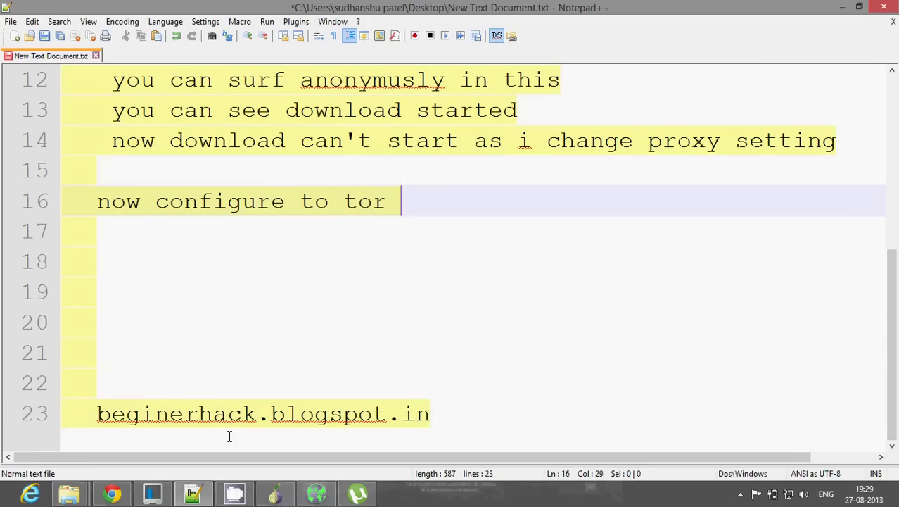
text(proxy)
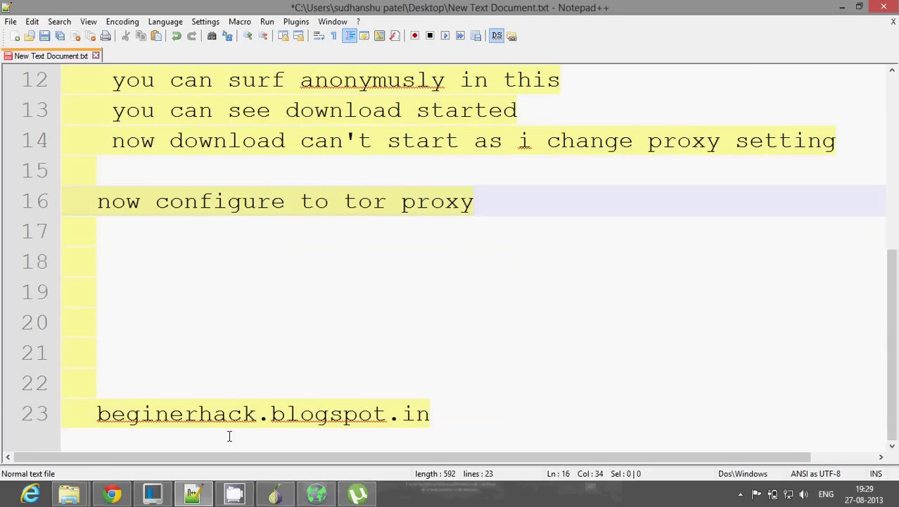
- Switch to µTorrent, set its proxy type to Socks5 in the connection preferences, apply it, and select the Wolverine torrent to check its trackers
click(357, 494)
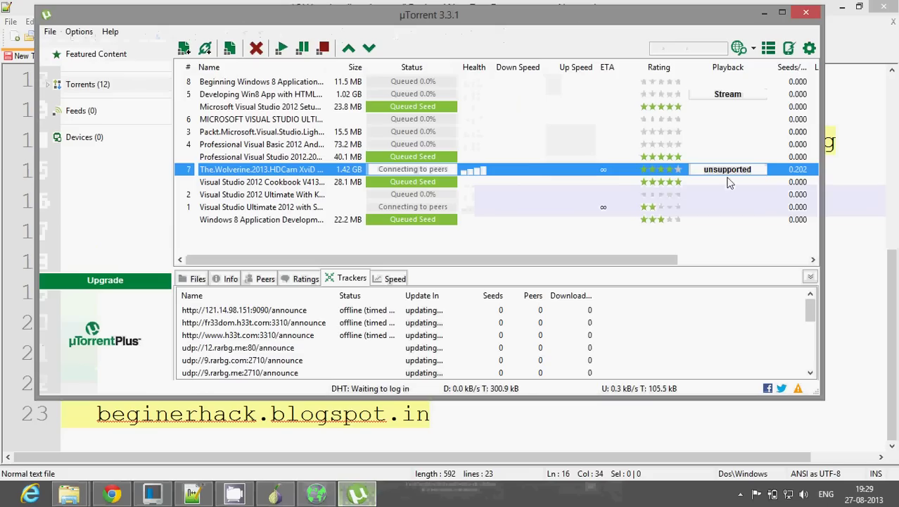
click(809, 48)
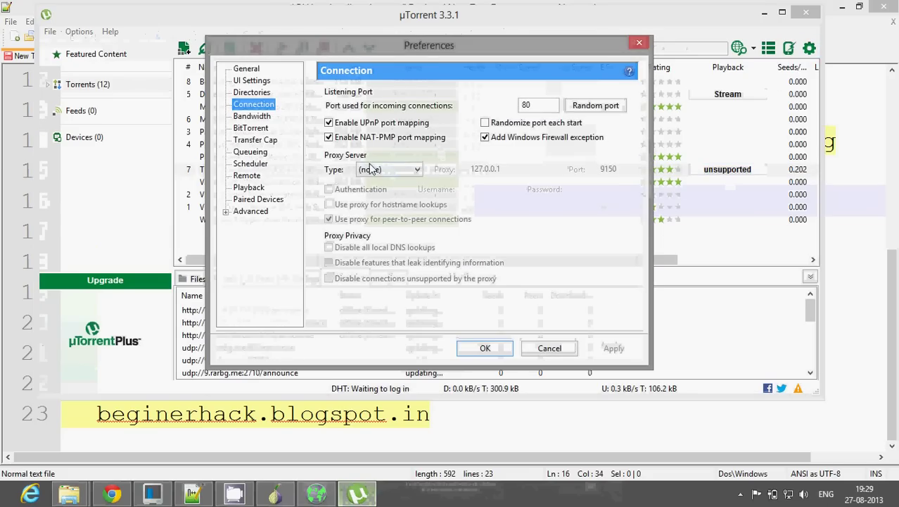
click(370, 169)
click(394, 202)
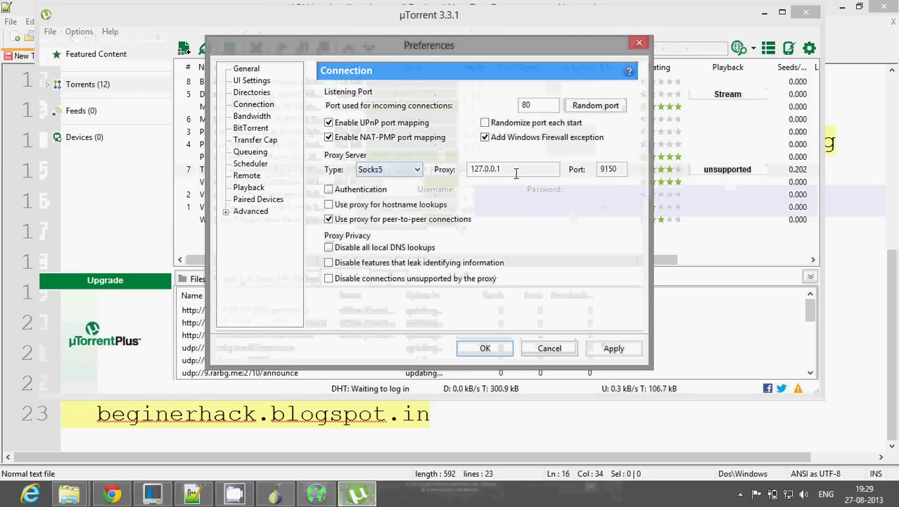
click(613, 350)
click(485, 350)
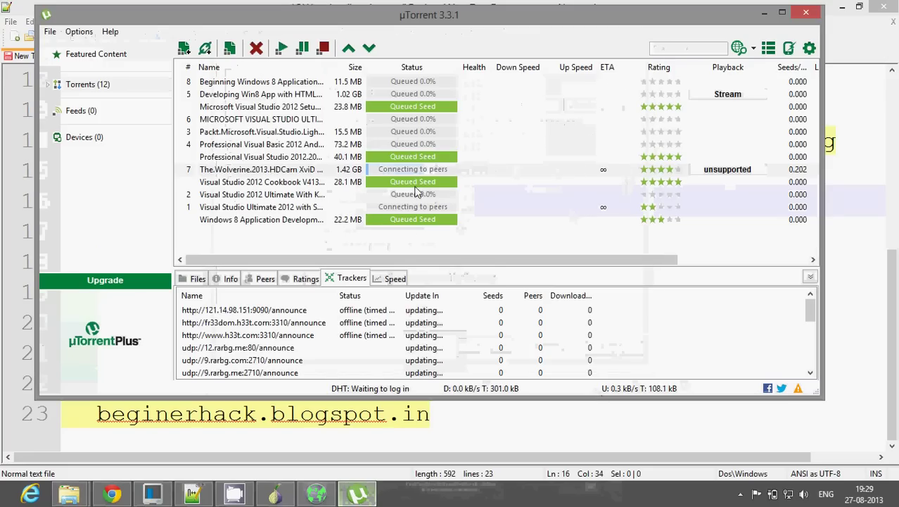
click(414, 82)
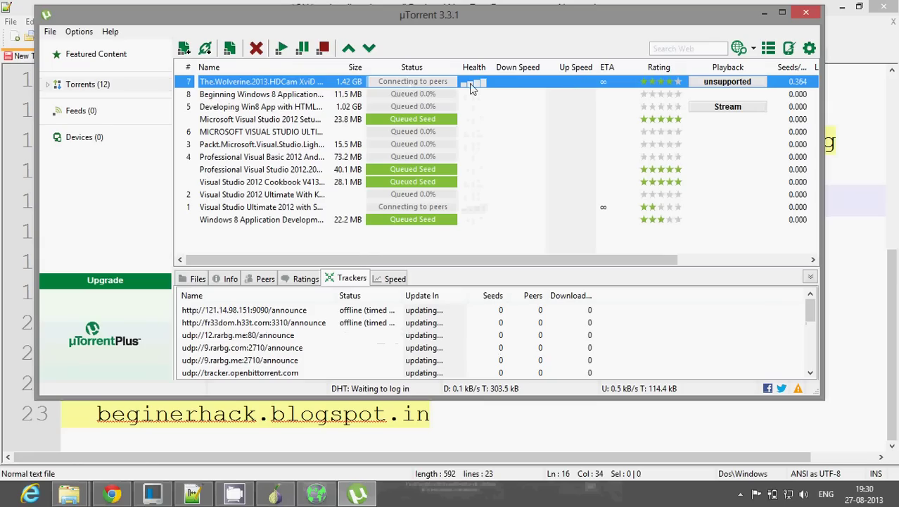
drag(810, 324, 808, 304)
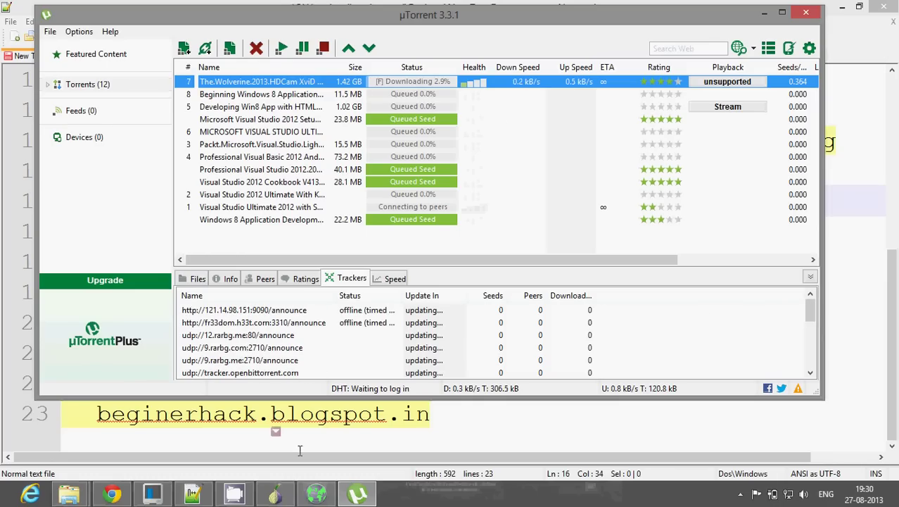
- Switch to Notepad++ and add the line "u can see it start connecting" below the Tor proxy note
click(192, 493)
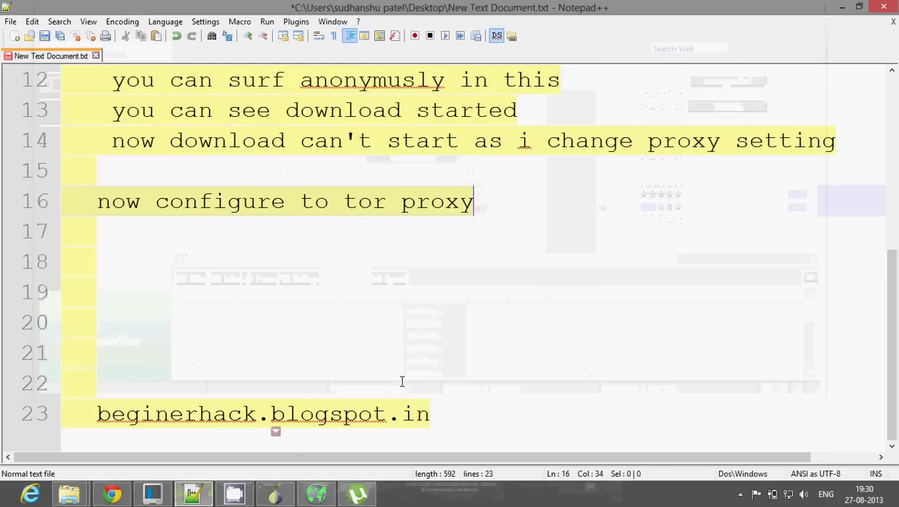
key(Return)
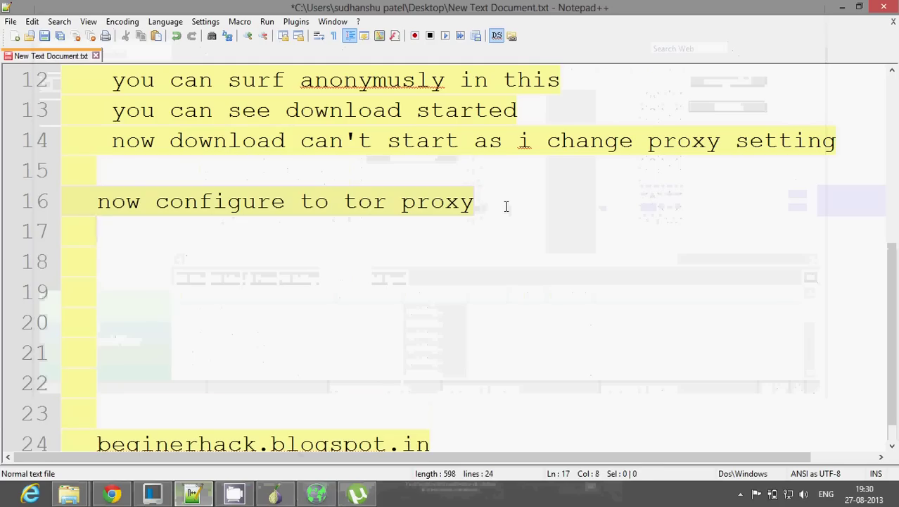
text(u cans)
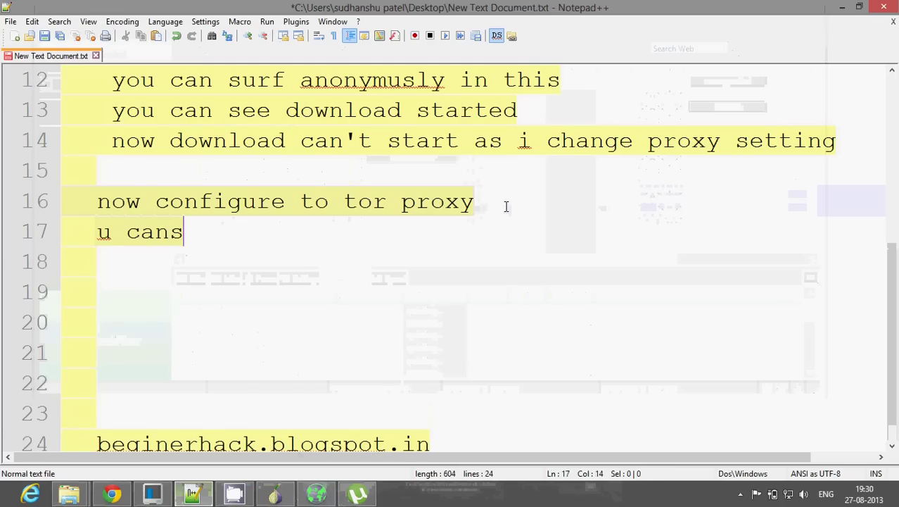
key(BackSpace)
text(se)
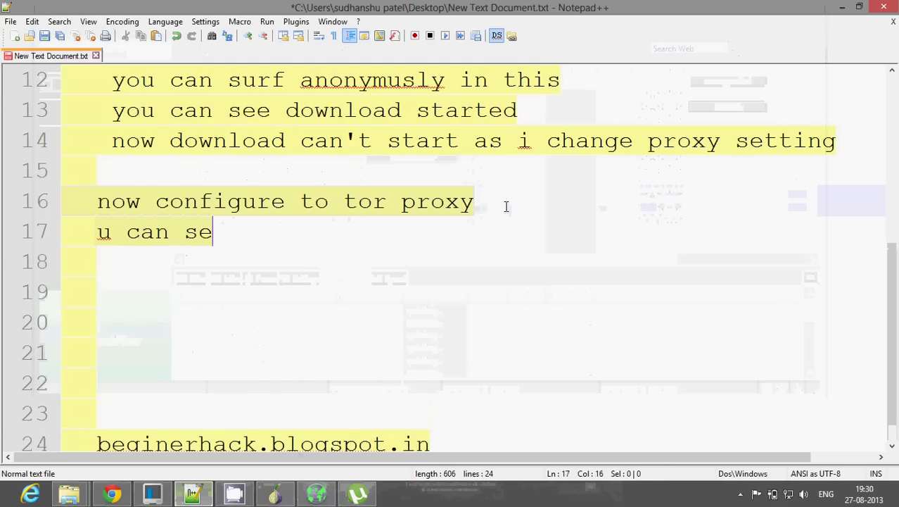
text(e it st)
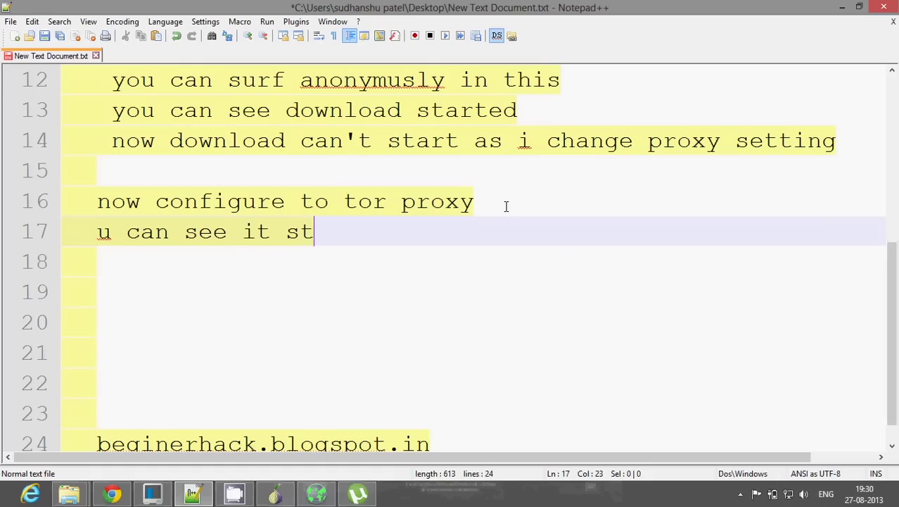
text(art conn)
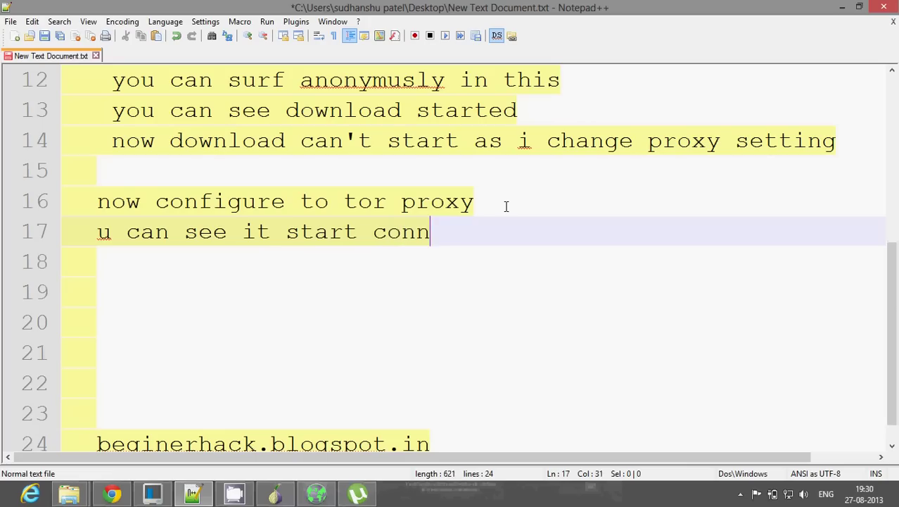
text(ecting)
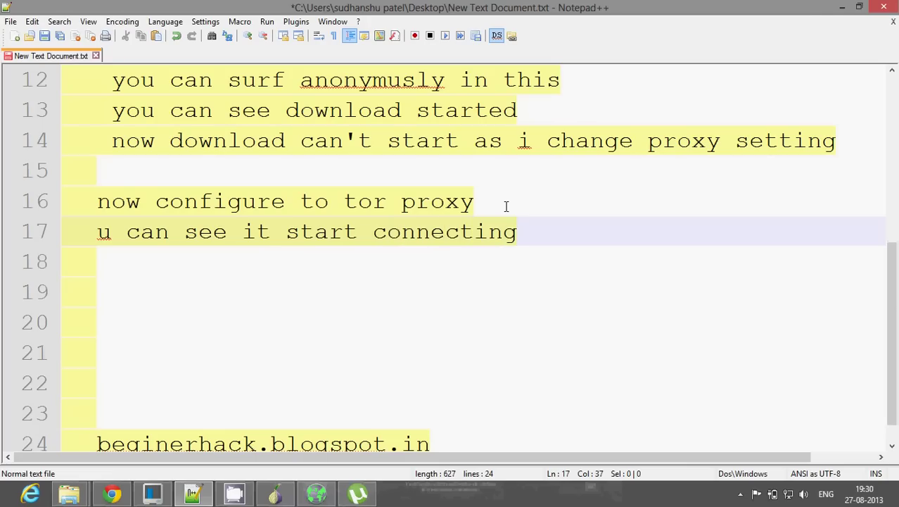
- Minimize Notepad++ to check the Wolverine torrent's download in µTorrent, and bring the notes back
click(842, 7)
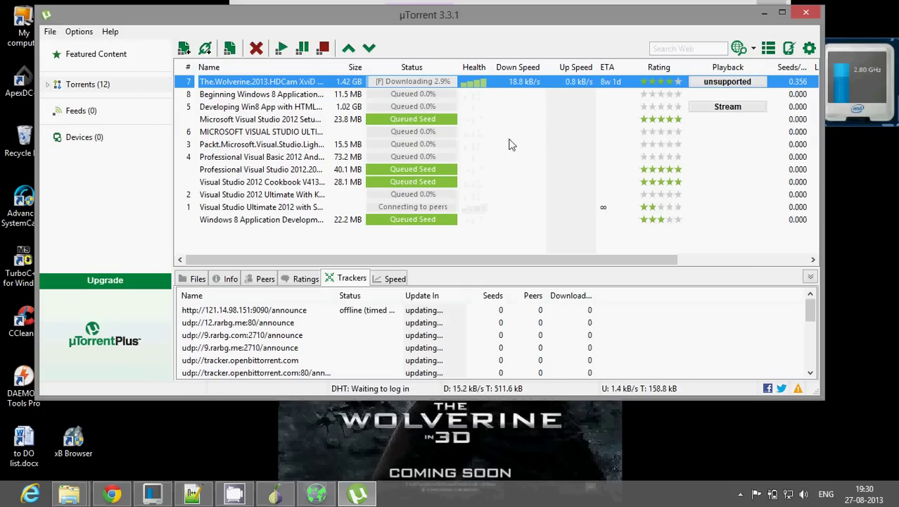
click(194, 495)
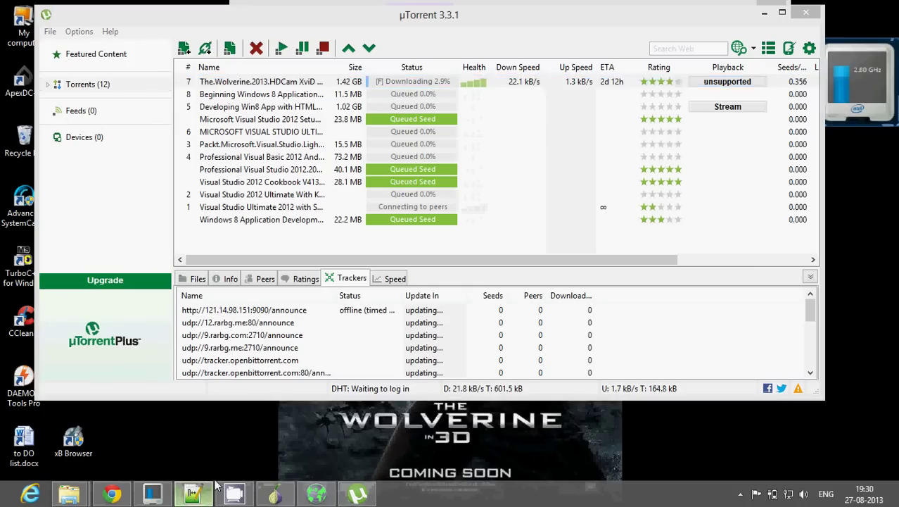
- Extend line 17 of the notes with "speed increases gradually" after "connecting"
text(s)
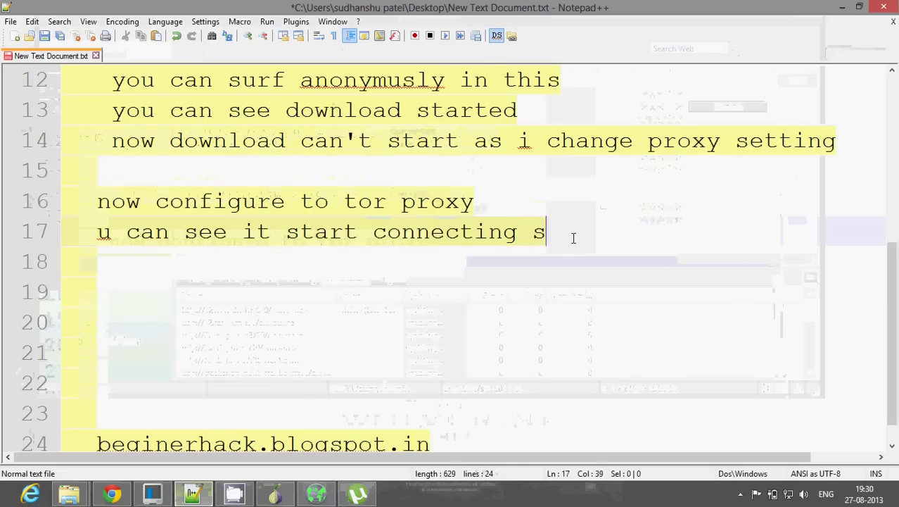
text(peed )
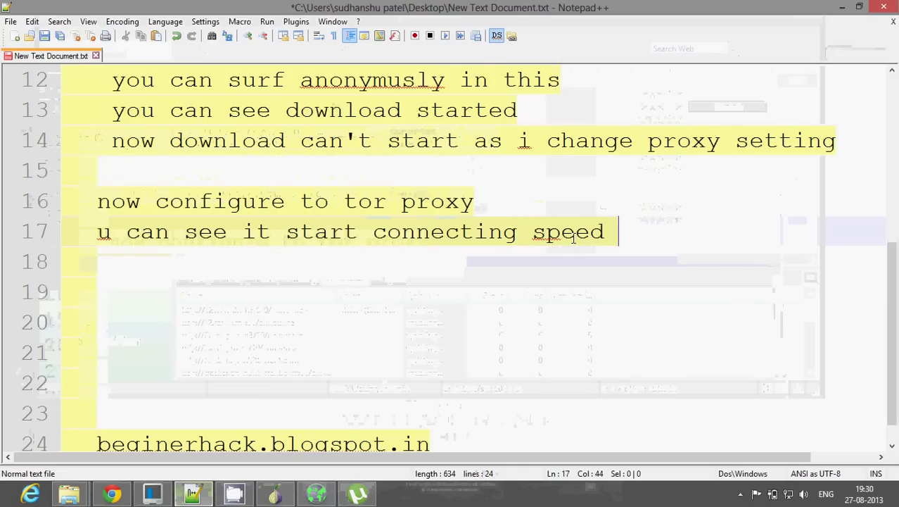
text(incre)
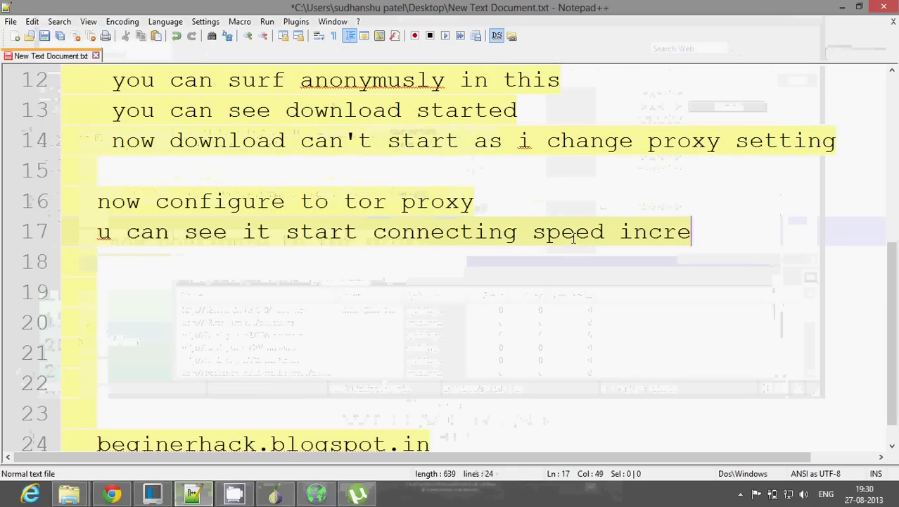
text(ases)
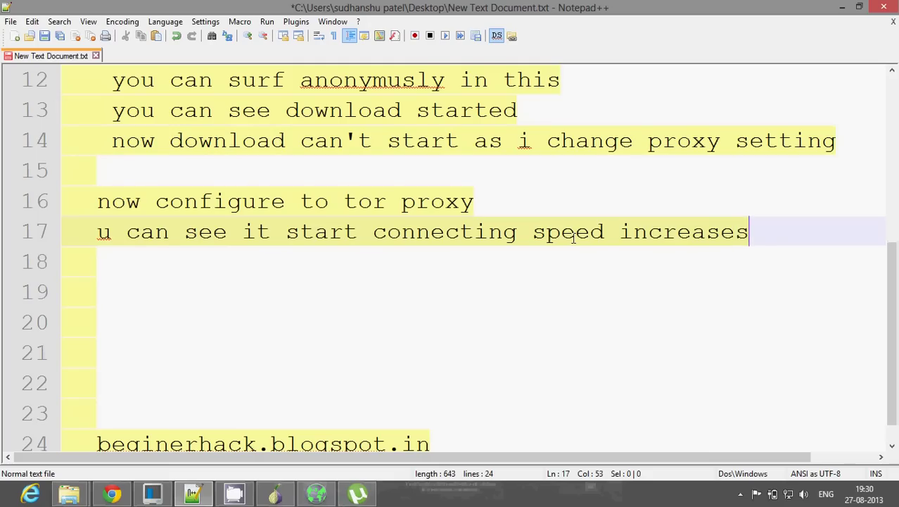
text( gra)
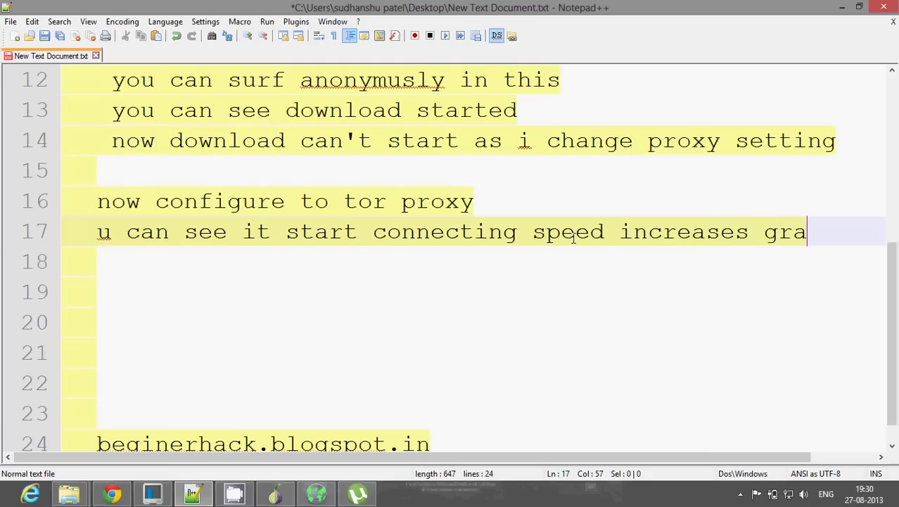
text(dualk)
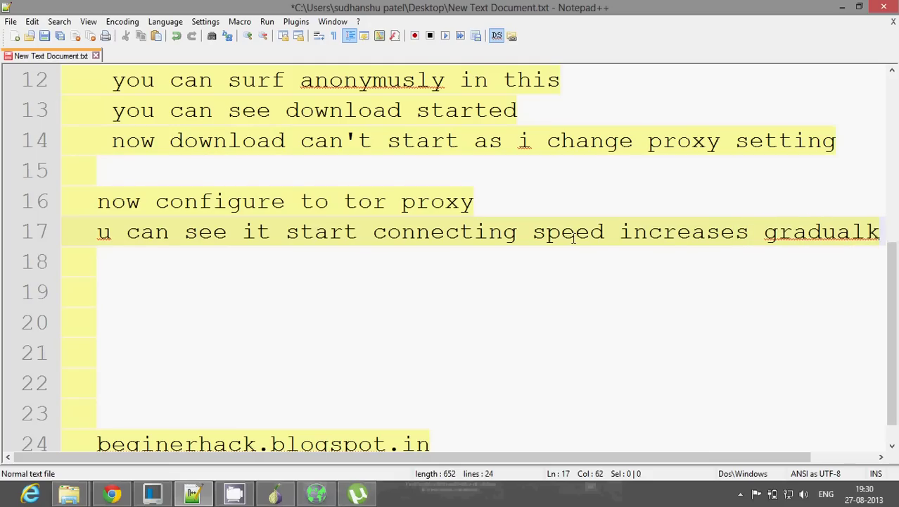
key(BackSpace)
text(lu)
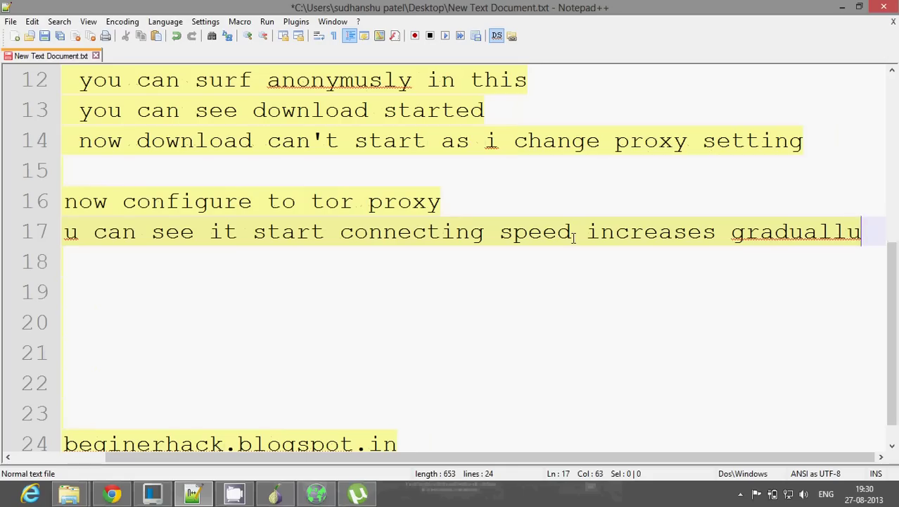
key(BackSpace)
text(y)
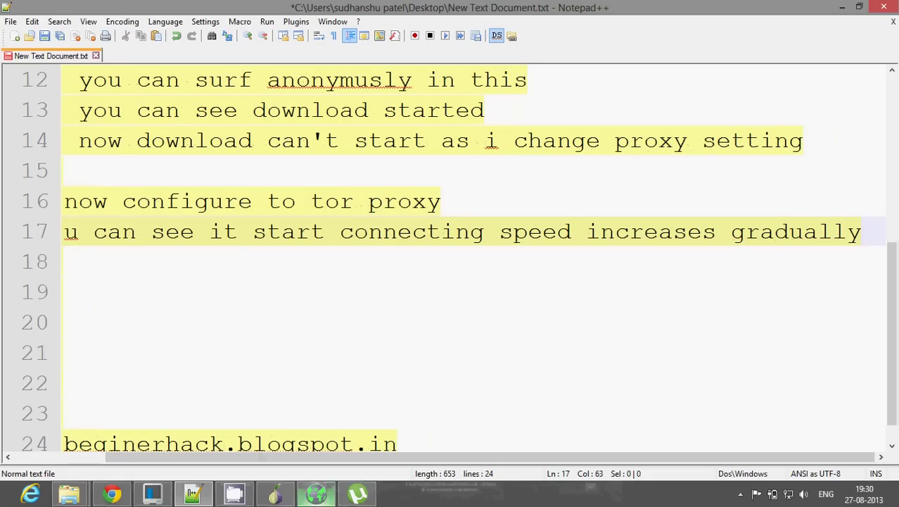
- Check the Wolverine torrent's download speed in µTorrent, and return to Notepad++ to add the lines "thanks" and "bye" below line 17
click(357, 494)
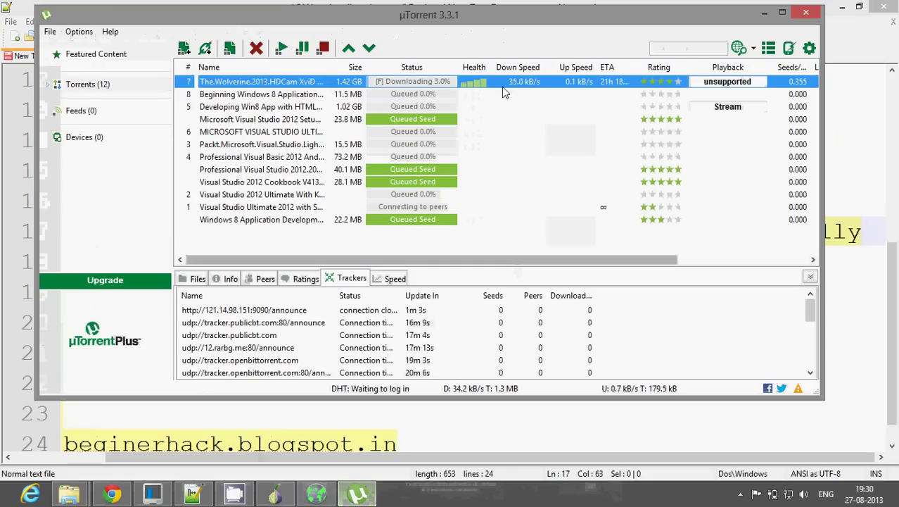
click(842, 351)
click(873, 235)
key(Return)
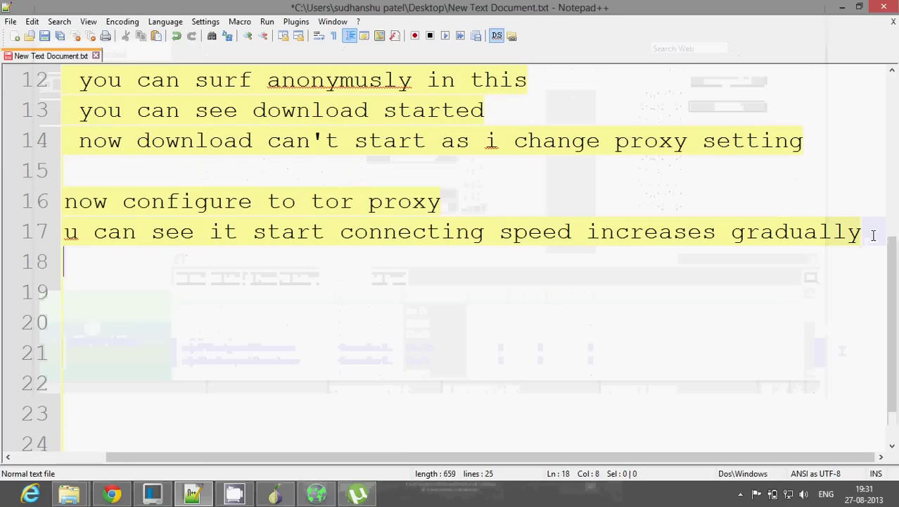
text(thanks)
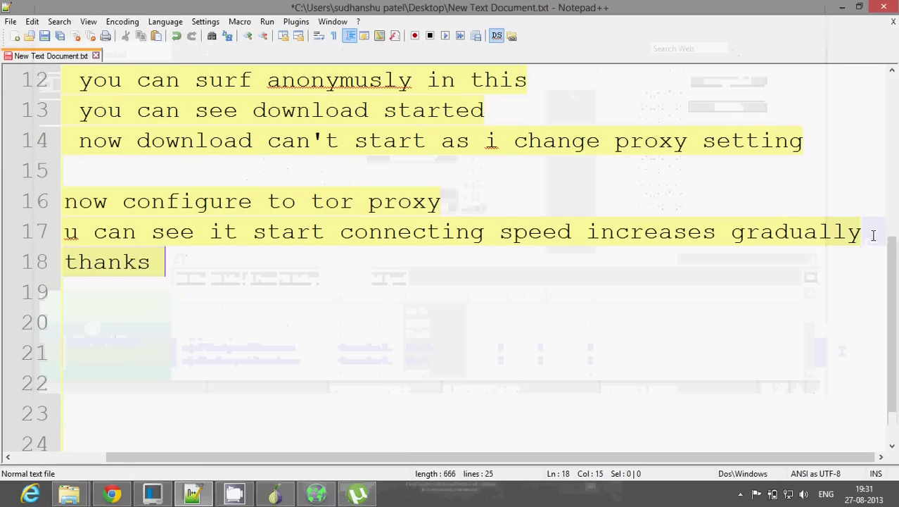
key(Return)
text(bye)
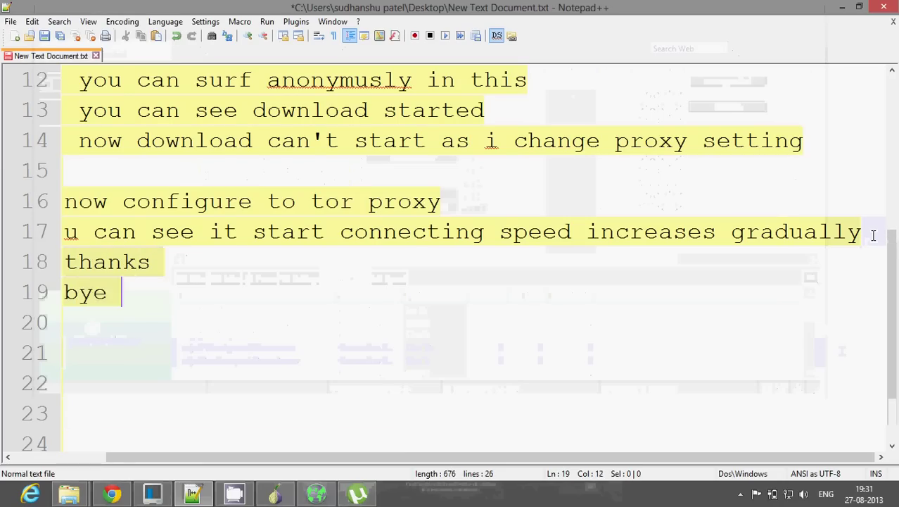